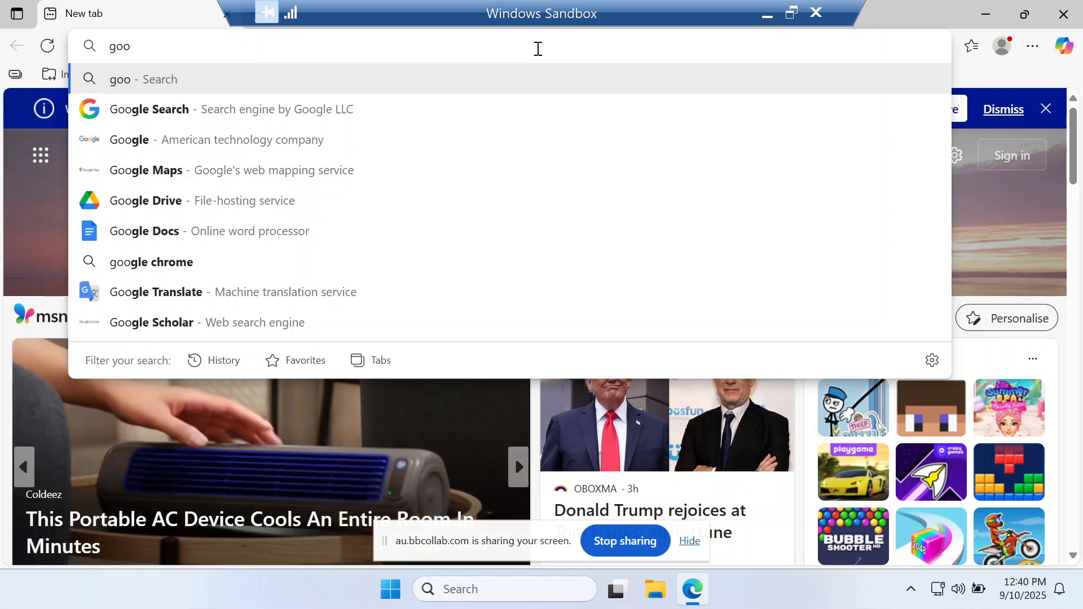
# Go to the google.com website
pyautogui.write('gle.com')
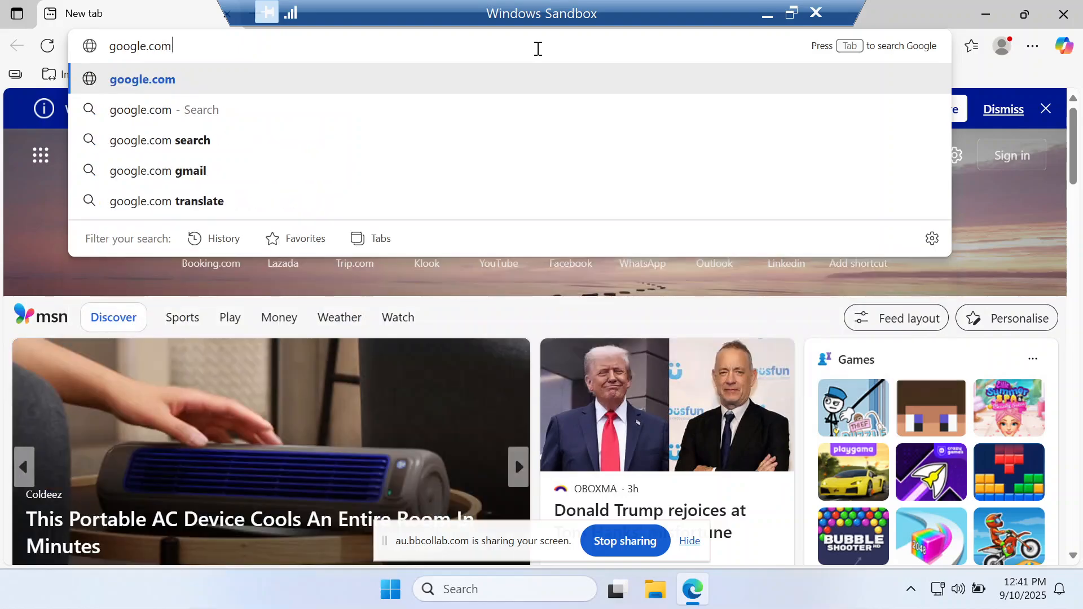
pyautogui.press('Return')
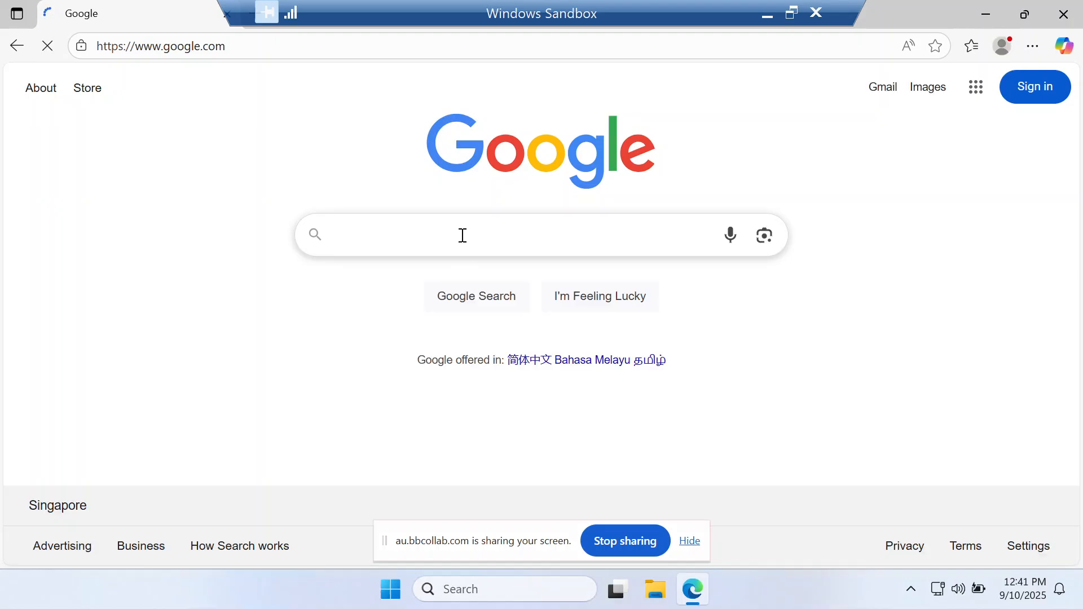
# Search Google for "oracle virtualbox download"
pyautogui.write('oracle virtual')
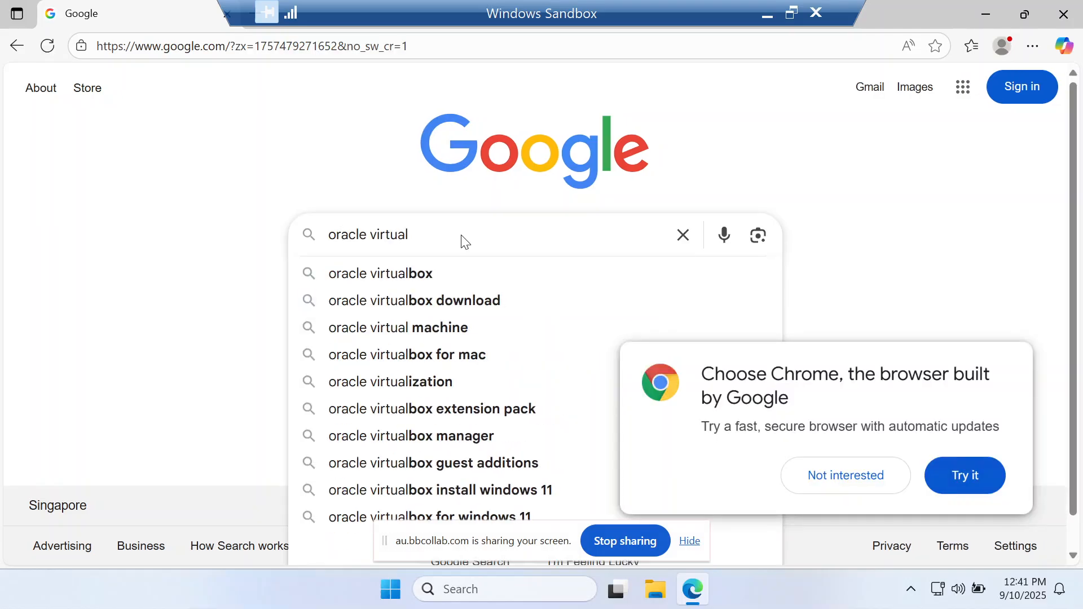
pyautogui.scroll(-1, 463, 237)
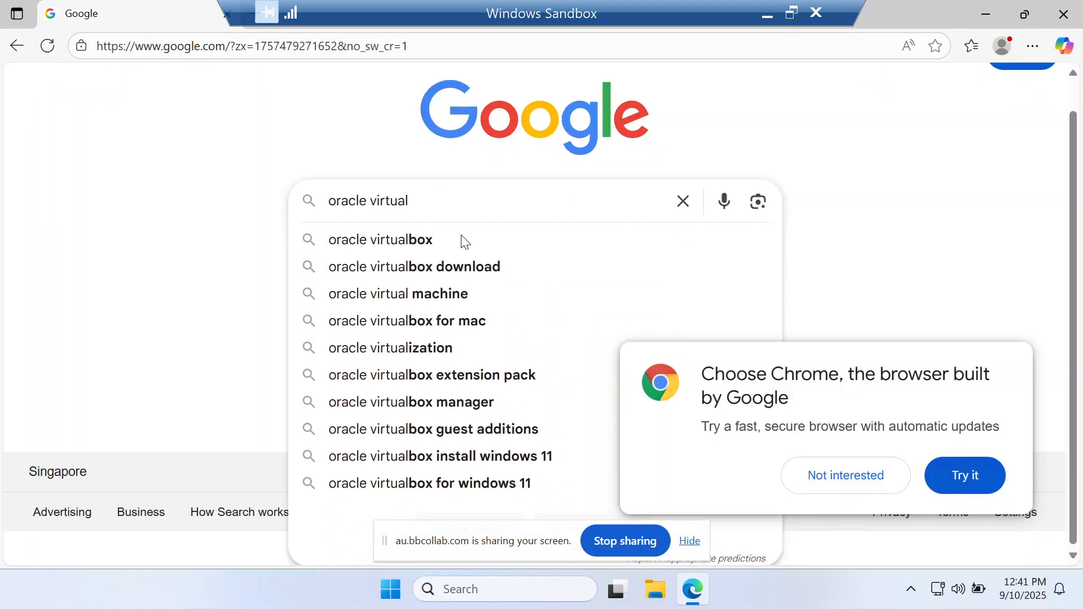
pyautogui.click(376, 276)
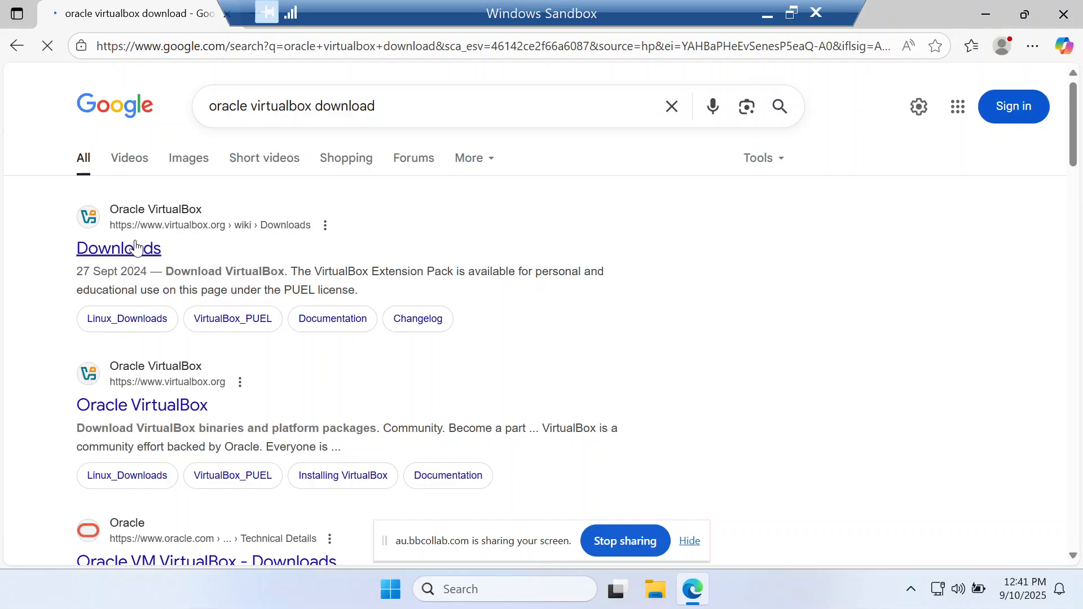
# Open the virtualbox.org Downloads page from the results and download the VirtualBox 7.2.0 platform package for Windows hosts
pyautogui.click(136, 249)
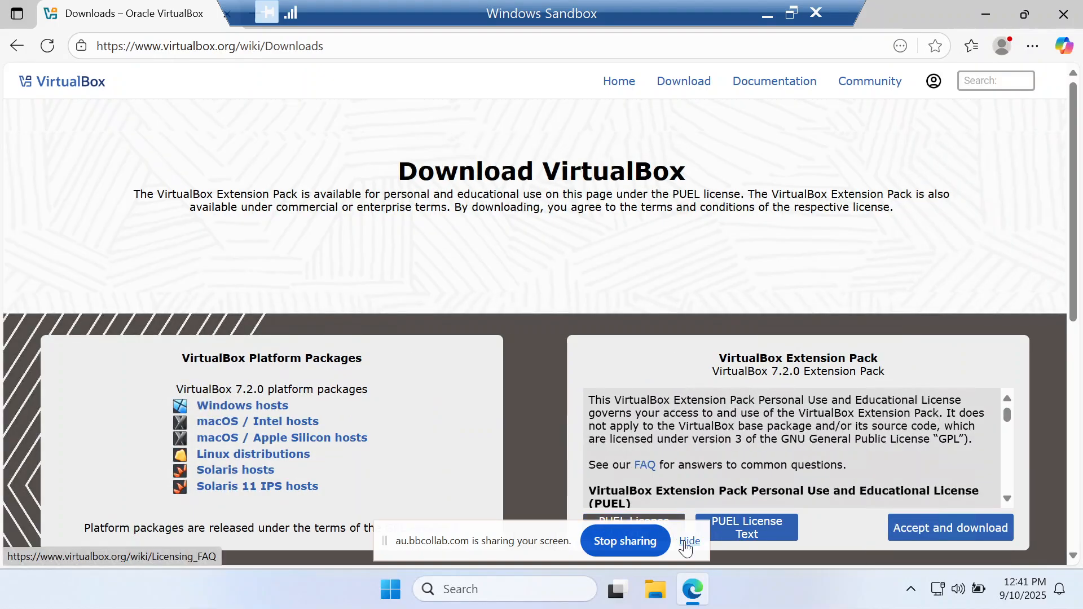
pyautogui.click(685, 542)
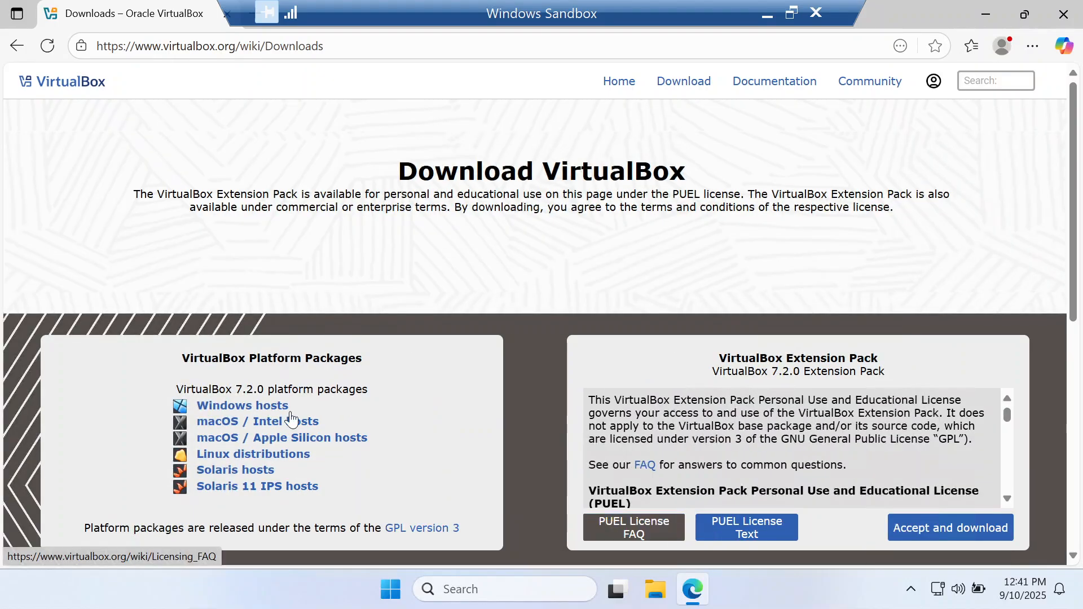
pyautogui.click(264, 404)
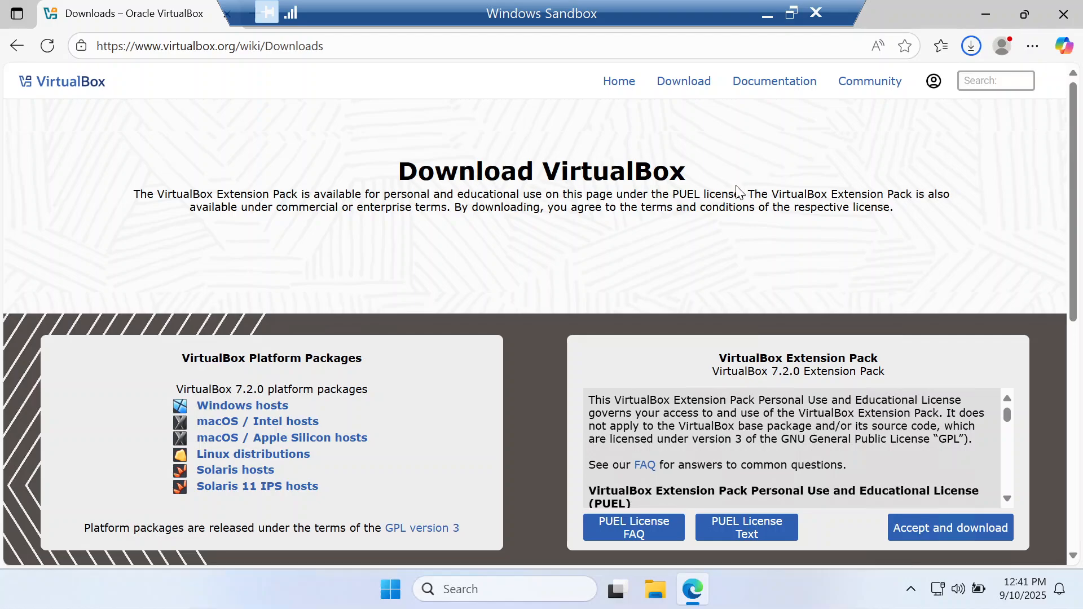
# Minimise the browser and open the Downloads folder in a maximised File Explorer window
pyautogui.click(989, 16)
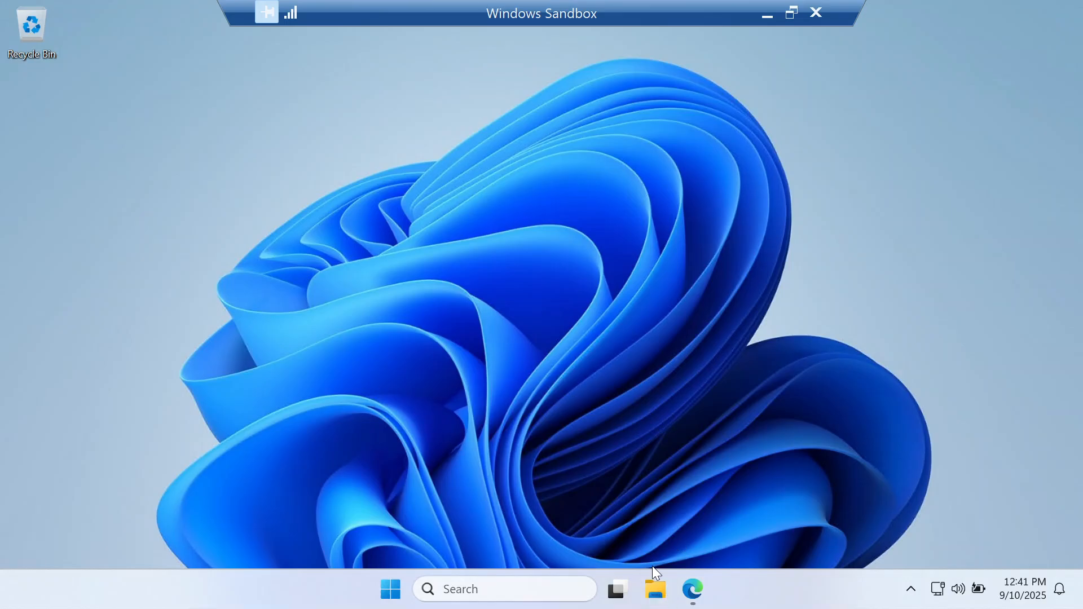
pyautogui.click(660, 596)
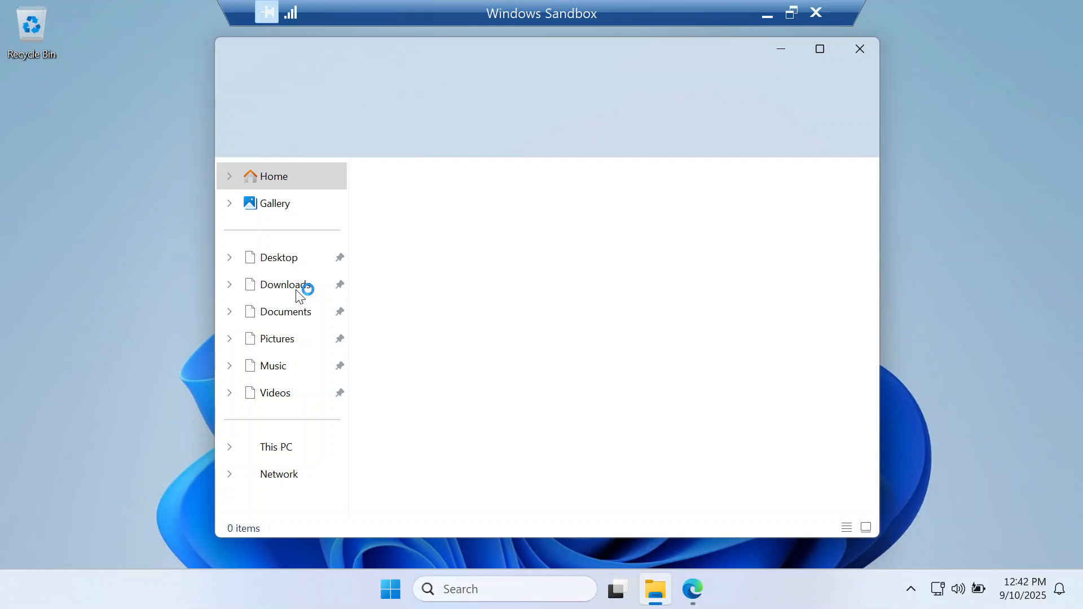
pyautogui.click(296, 290)
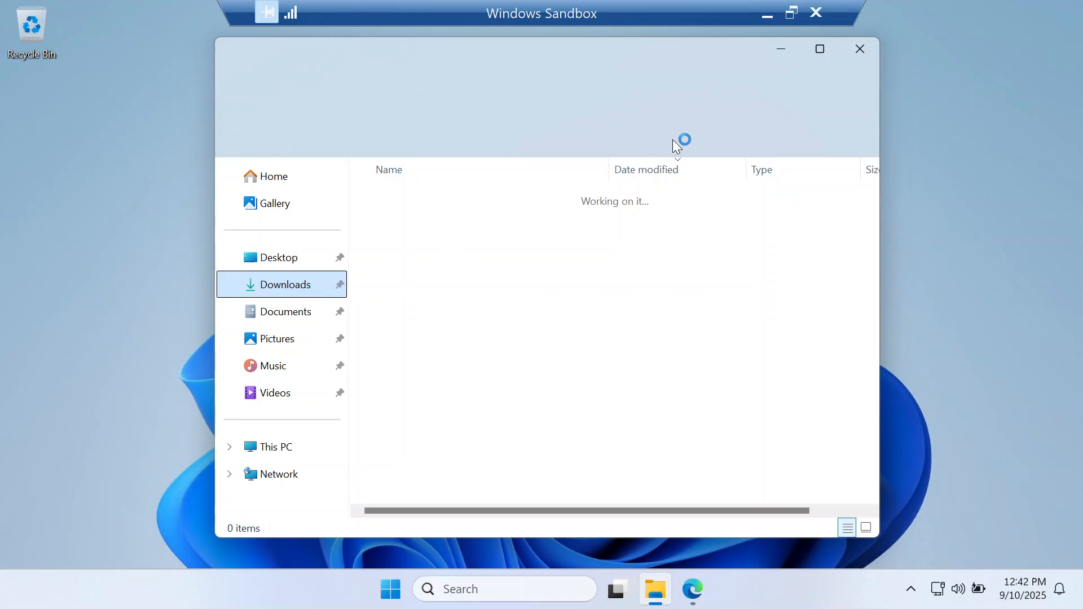
pyautogui.click(817, 57)
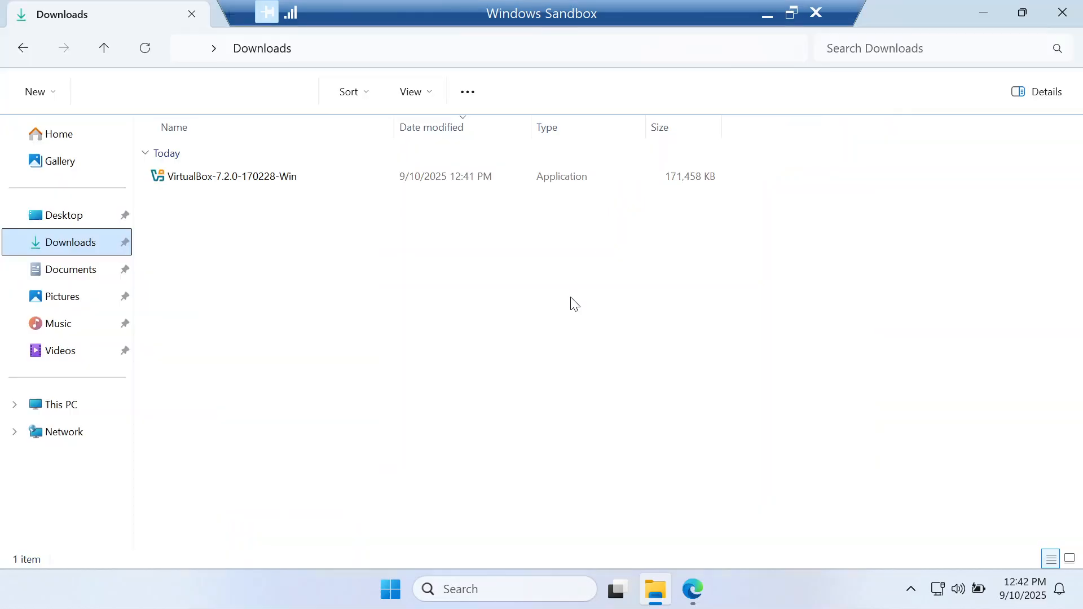
# Try to install VirtualBox by running VirtualBox-7.2.0-170228-Win, minimise File Explorer and close the installer's dialogs
pyautogui.doubleClick(250, 177)
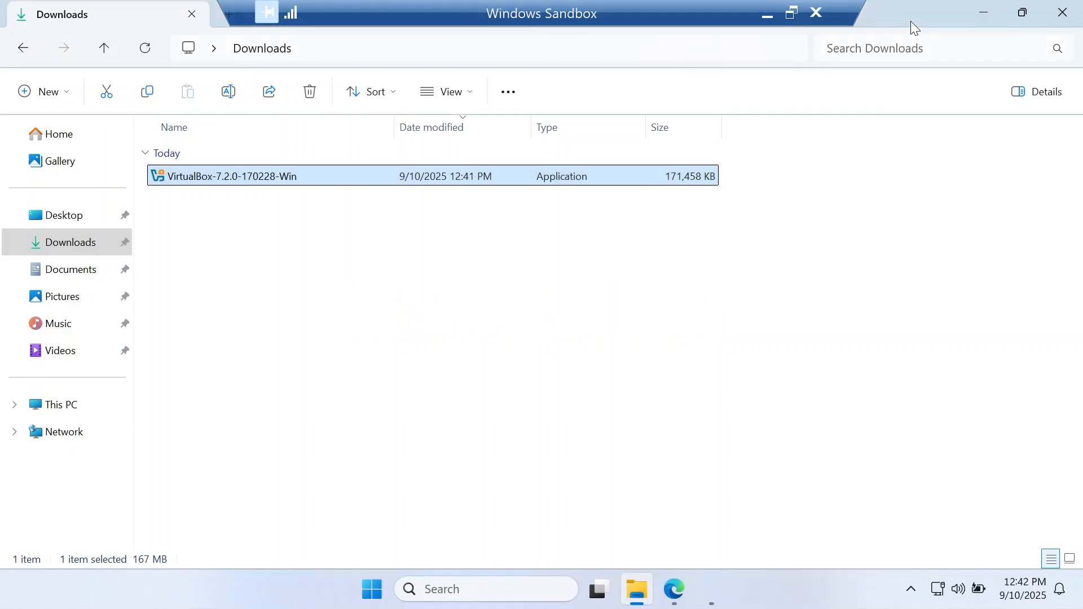
pyautogui.click(984, 13)
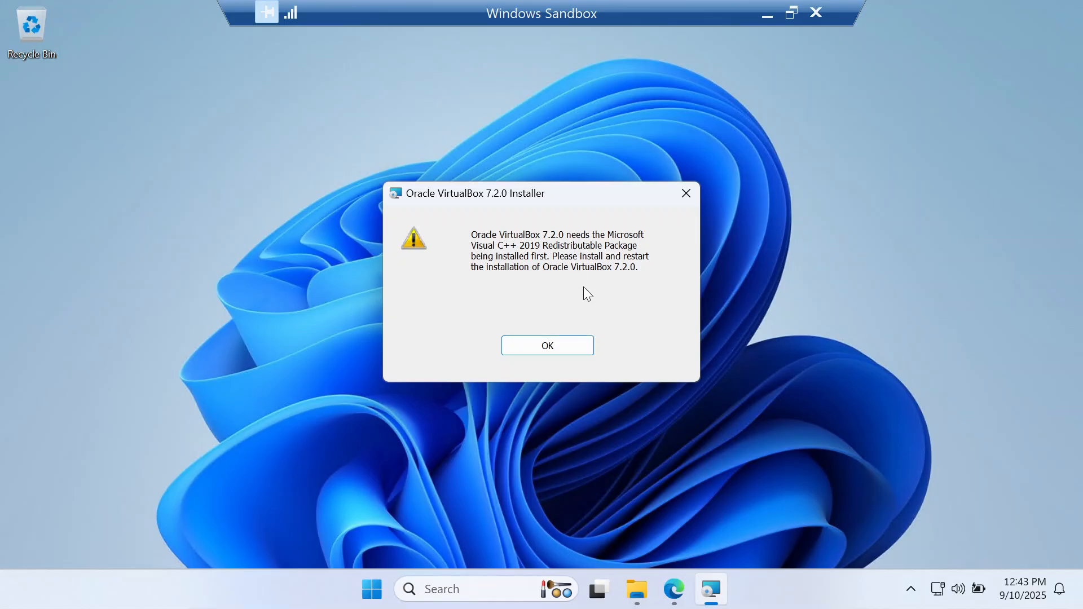
pyautogui.click(531, 346)
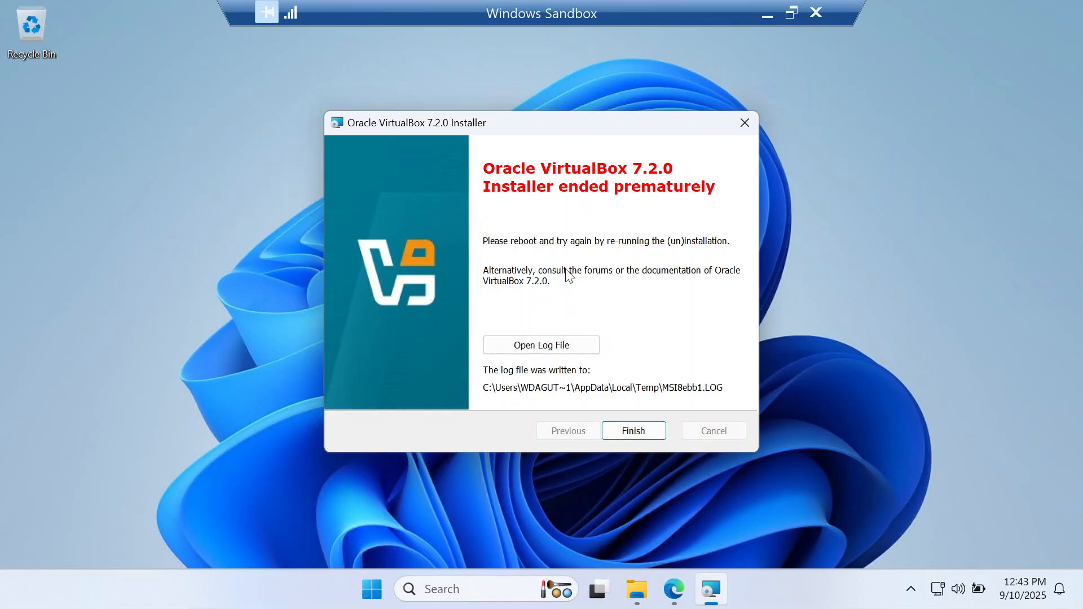
pyautogui.click(633, 432)
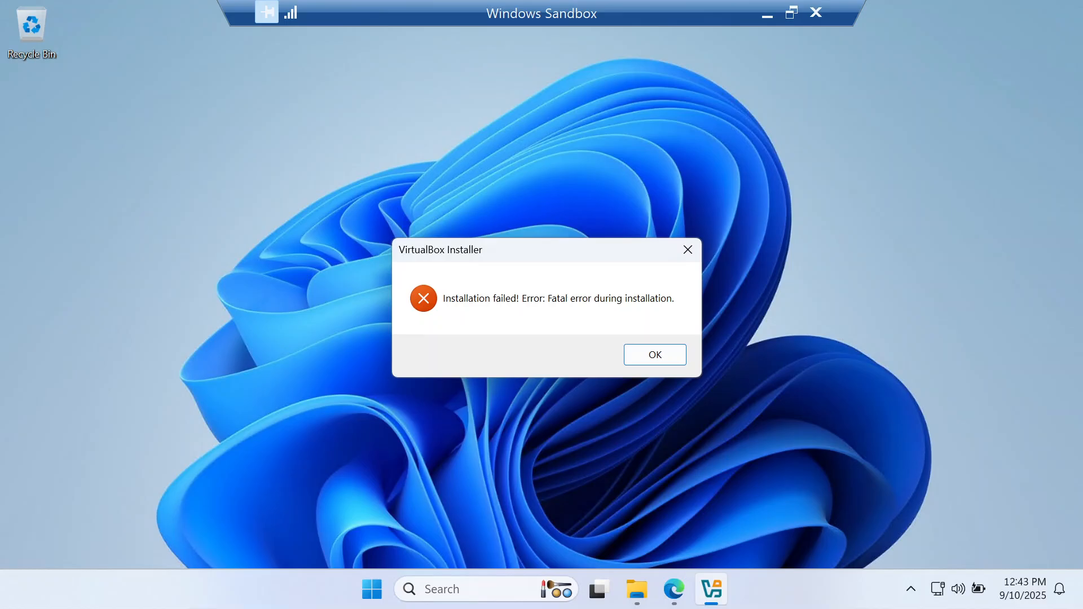
pyautogui.click(653, 355)
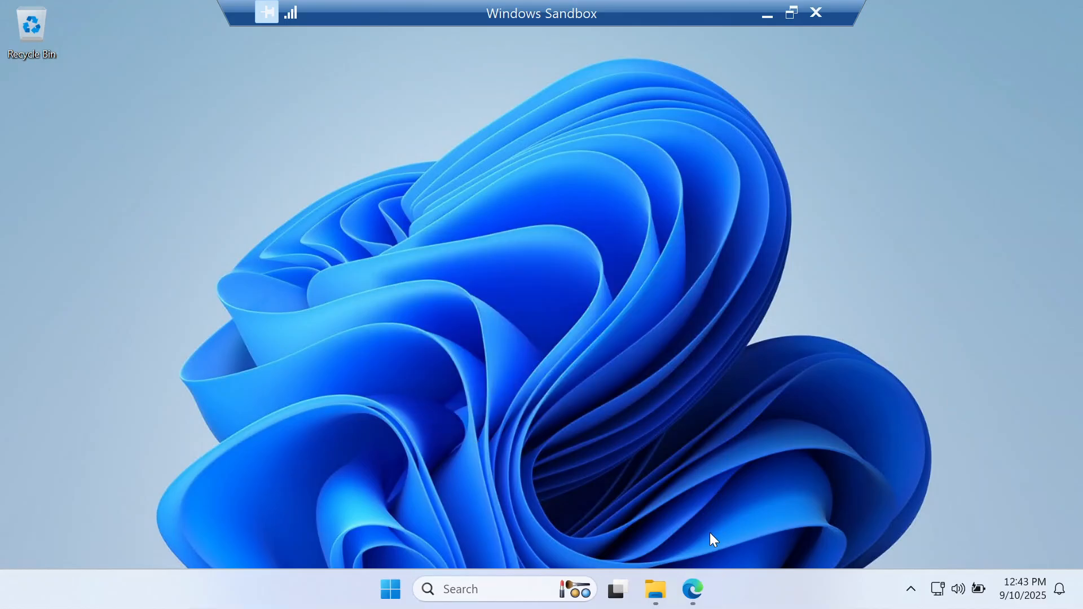
# Switch to Edge, search for "microsoft visual c++ 2019 redistributable x64" and open the Microsoft Learn page on the latest redistributable downloads
pyautogui.click(692, 590)
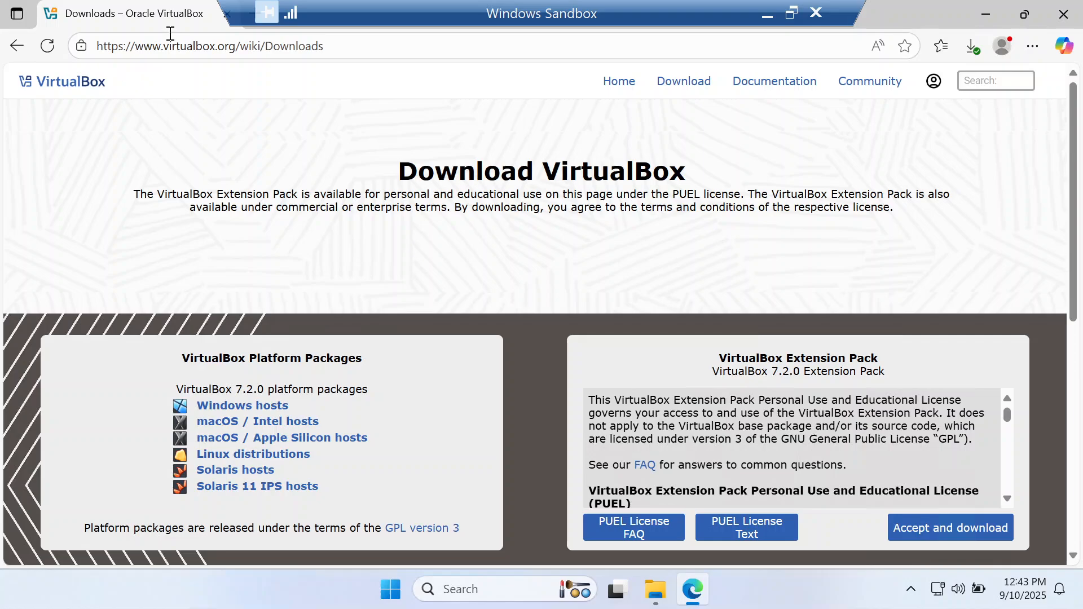
pyautogui.click(183, 50)
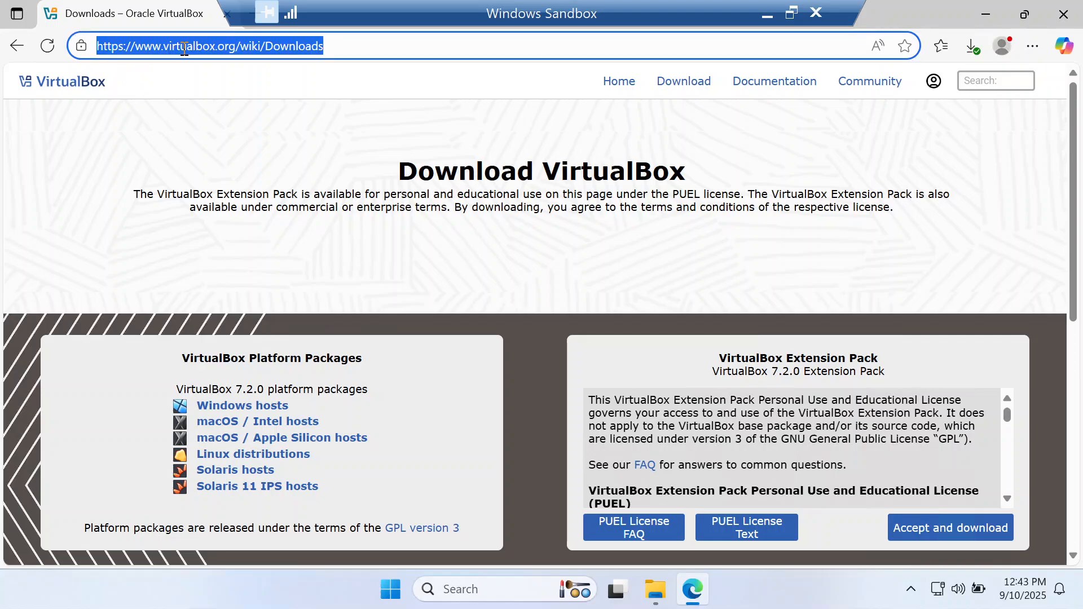
pyautogui.write('micr')
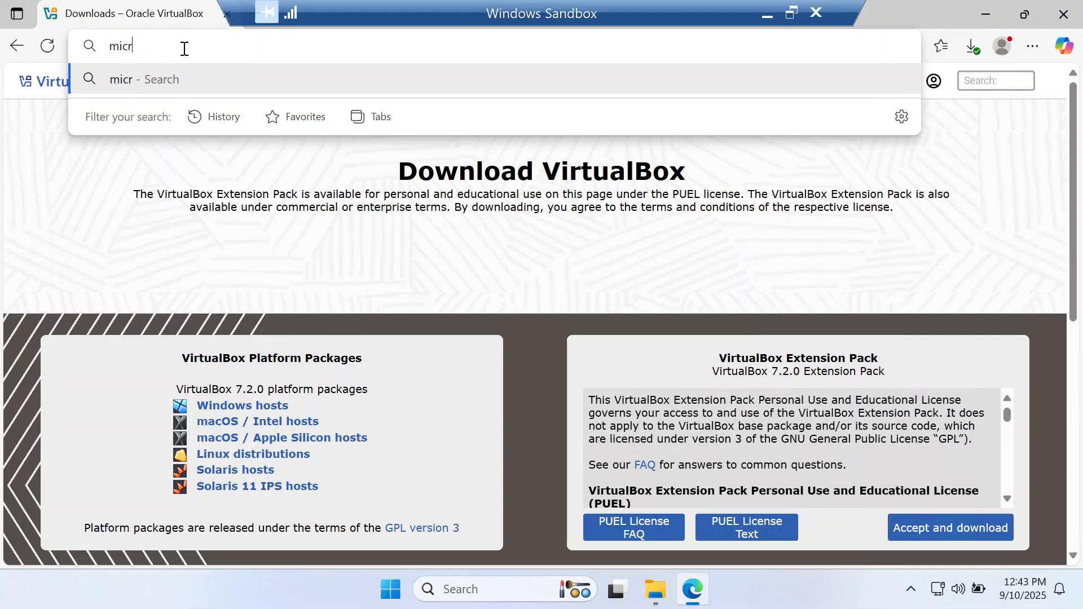
pyautogui.write('osoft ')
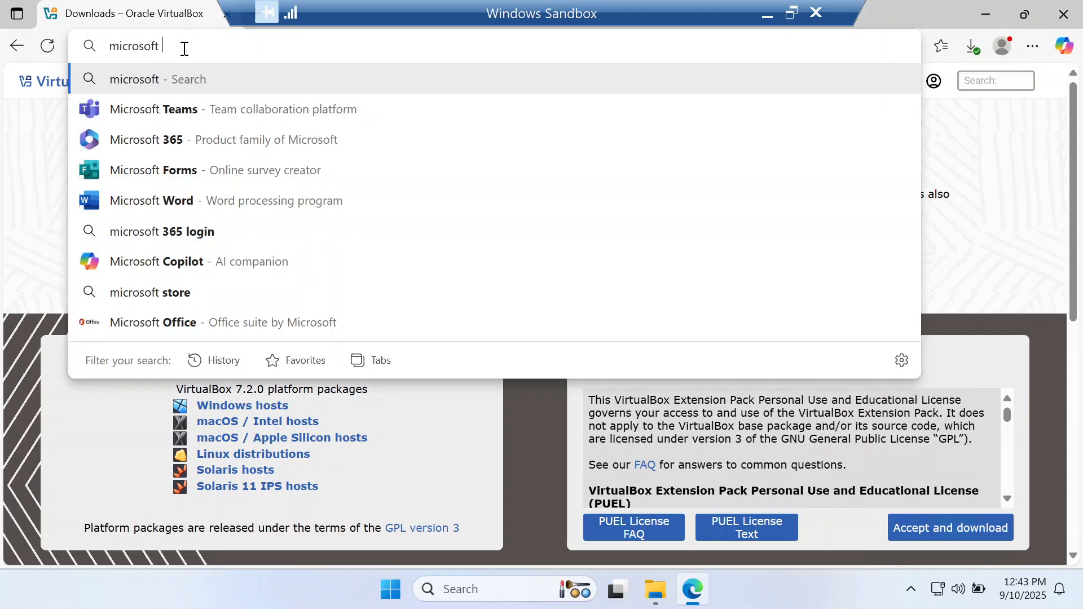
pyautogui.write('visual c')
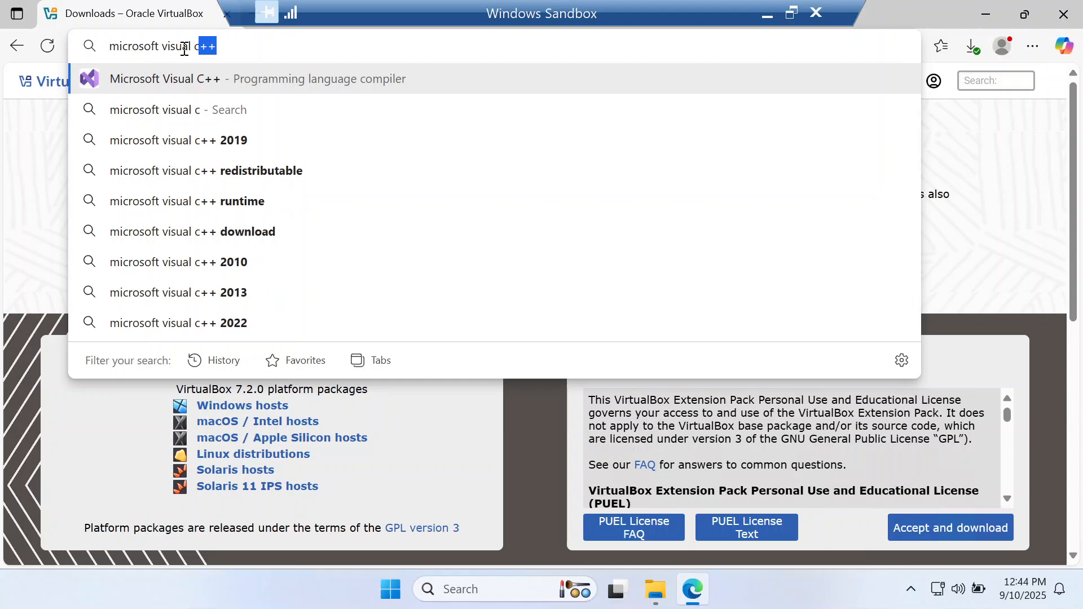
pyautogui.write('++ 2019')
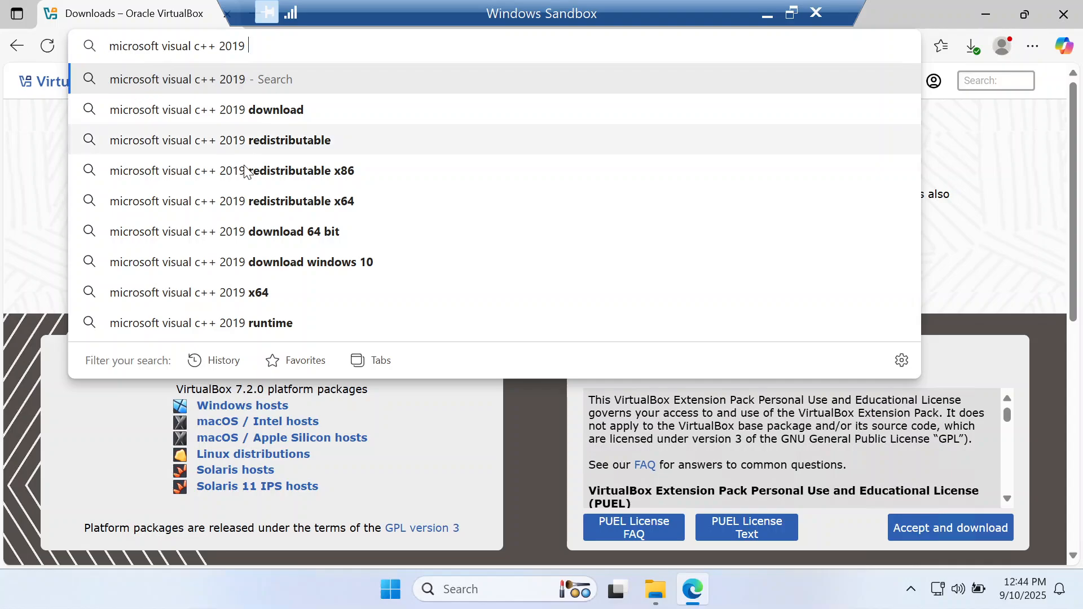
pyautogui.click(316, 208)
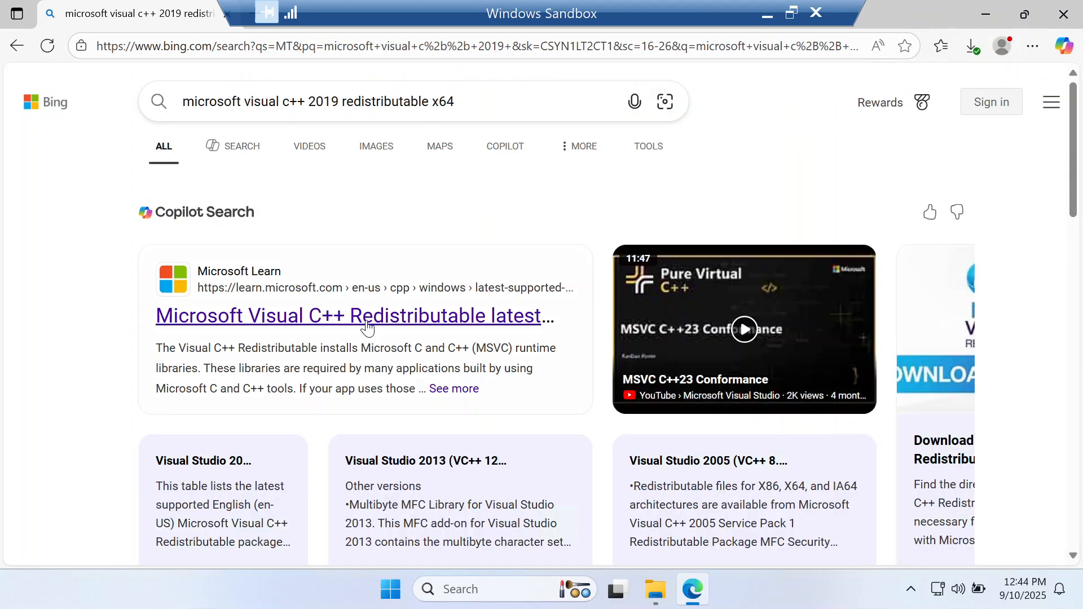
pyautogui.click(367, 326)
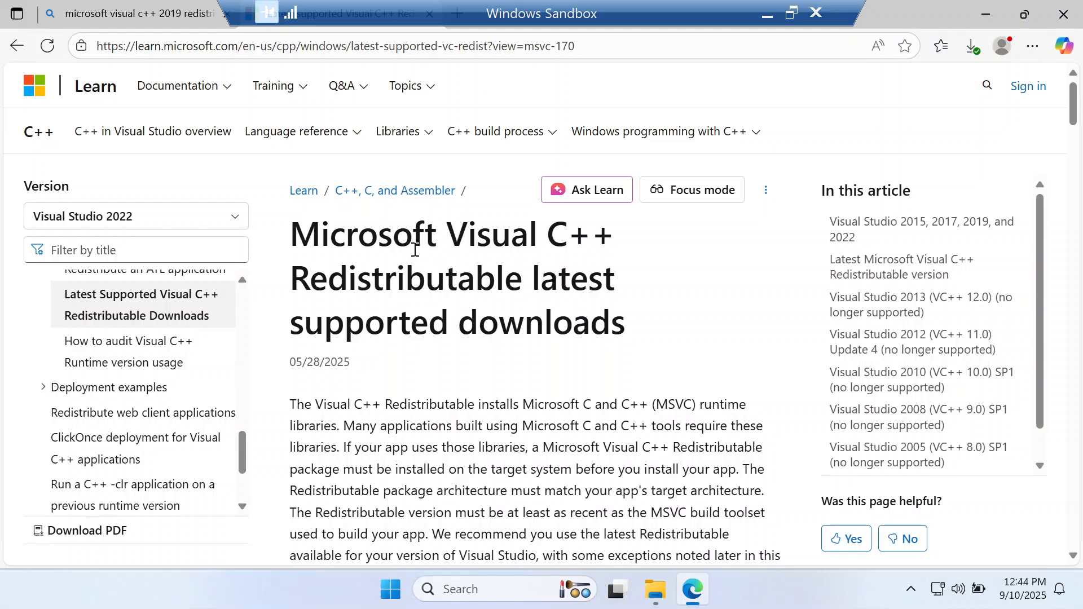
# Look through the redistributable downloads page and find the text "2019" on it
pyautogui.scroll(-10, 414, 249)
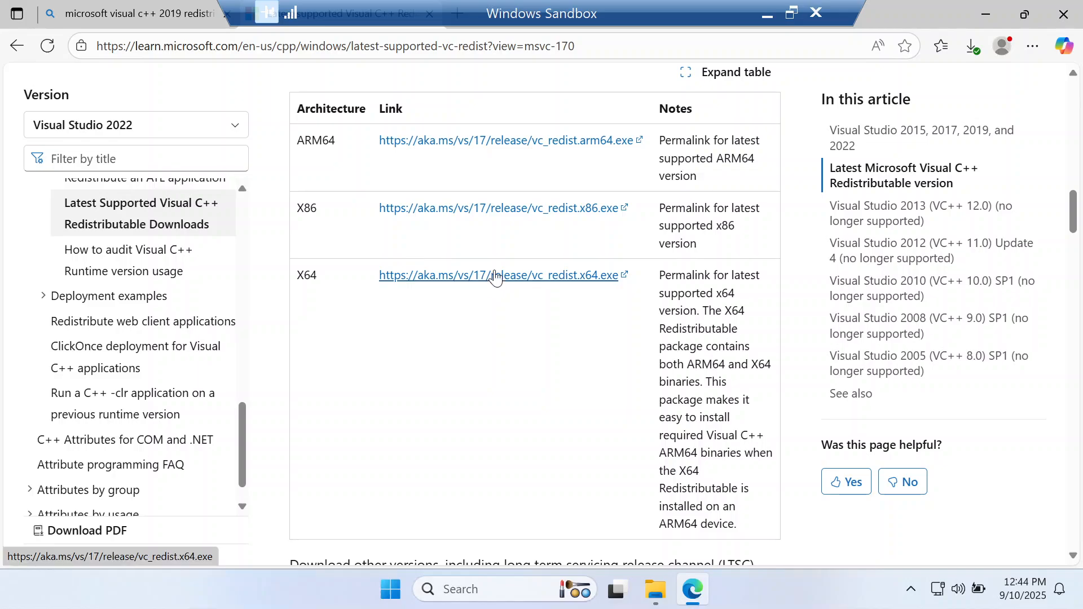
pyautogui.scroll(-5, 496, 276)
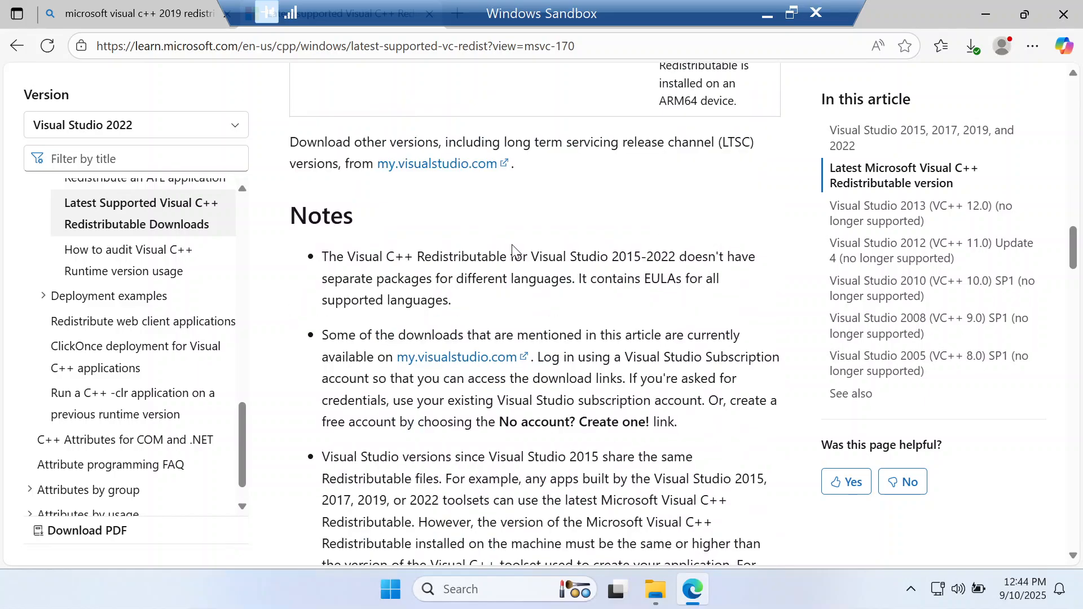
pyautogui.hotkey('ctrl', 'f')
pyautogui.write('2019')
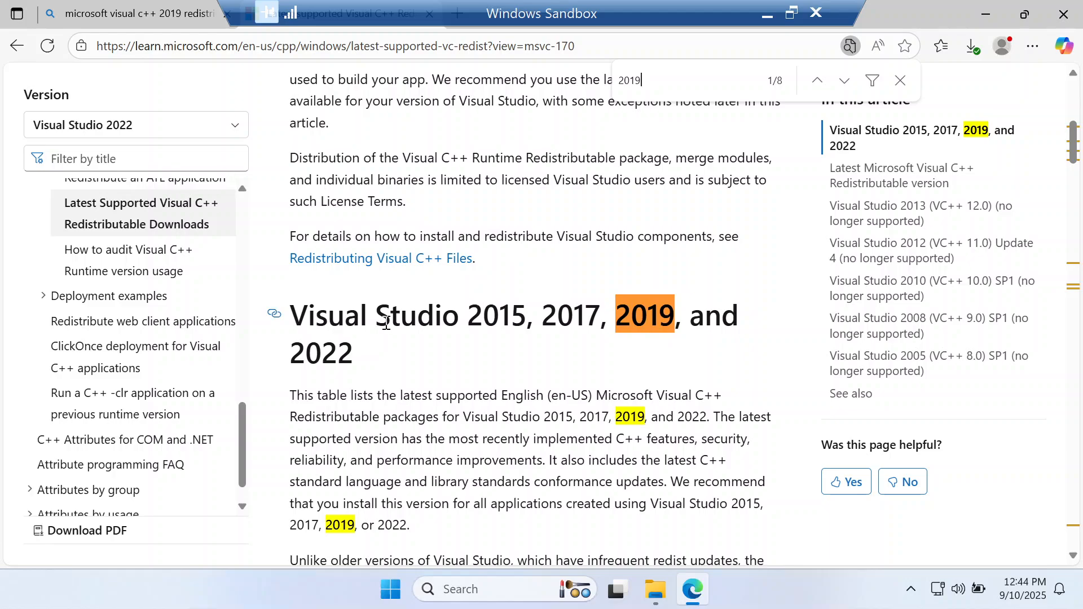
# Examine the article's Visual Studio version sections and the architecture download table for the package that covers 2019 on X64
pyautogui.scroll(-12, 386, 323)
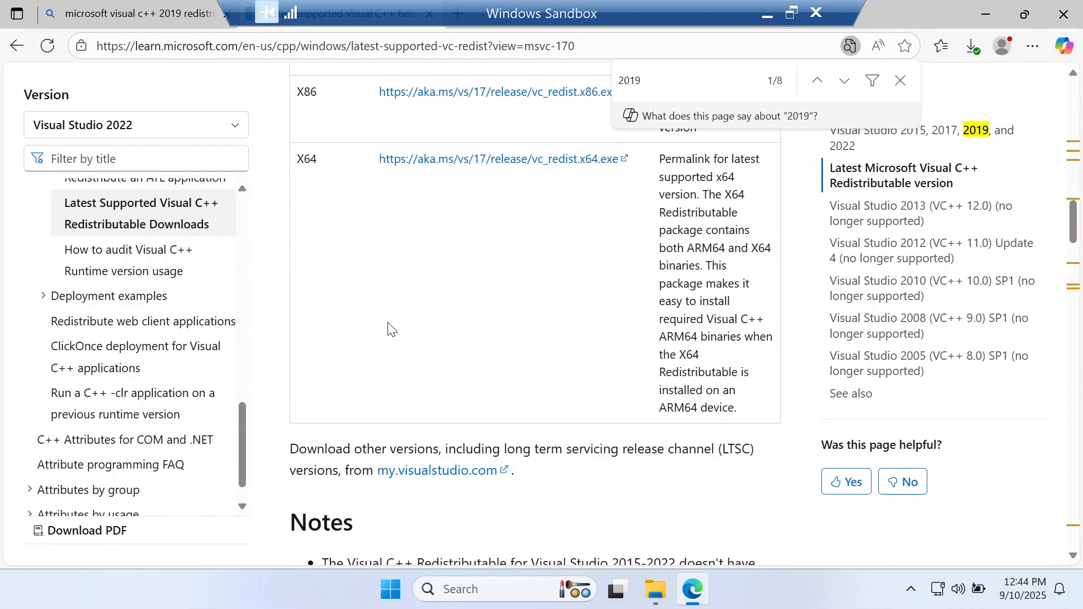
pyautogui.scroll(-12, 390, 327)
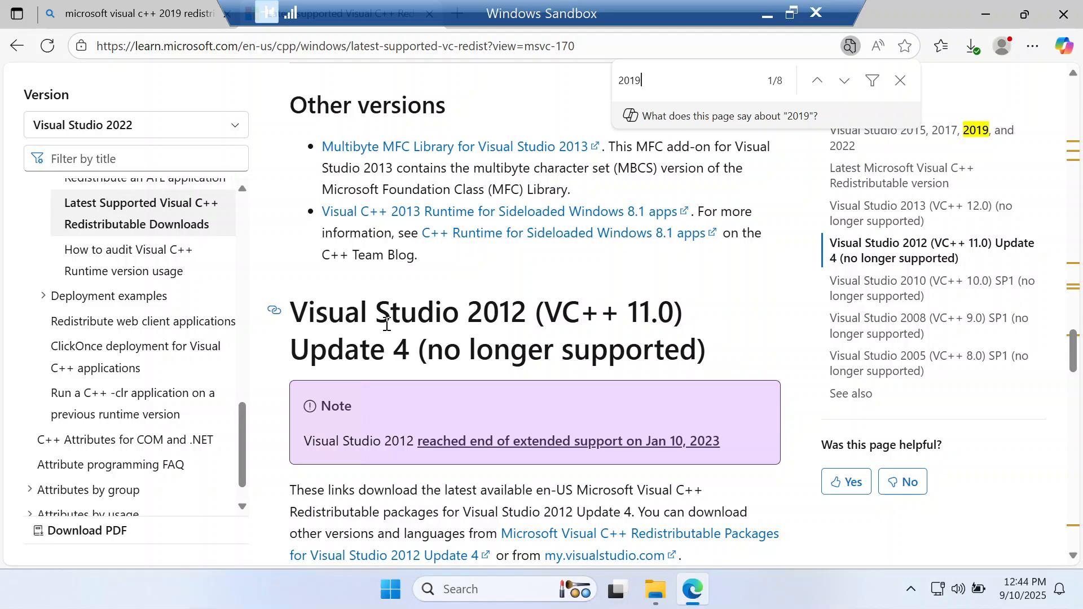
pyautogui.scroll(6, 387, 325)
pyautogui.scroll(-3, 386, 325)
pyautogui.scroll(2, 386, 323)
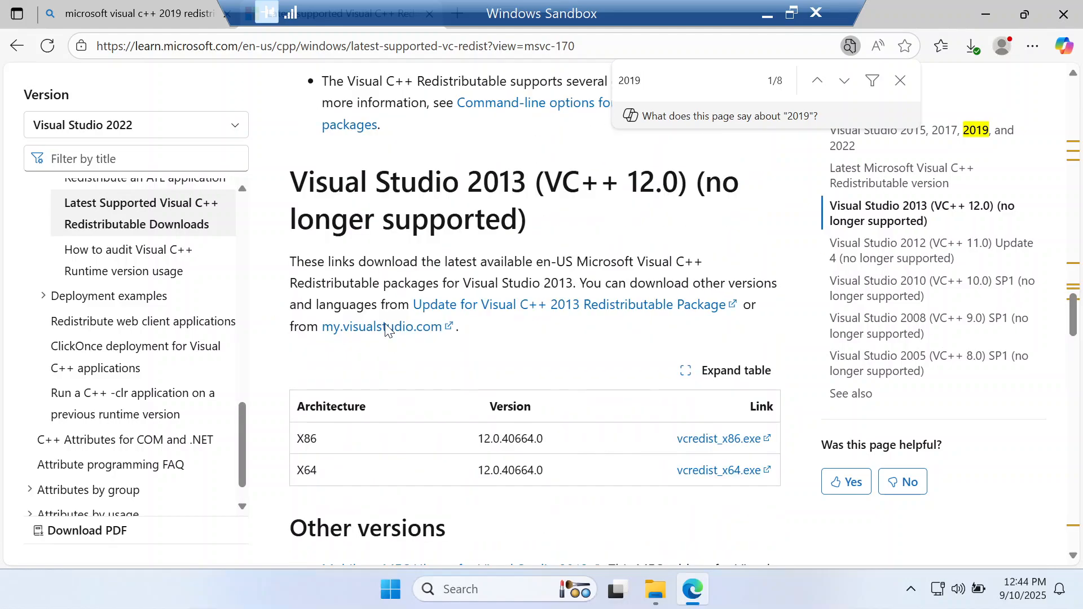
pyautogui.scroll(2, 384, 328)
pyautogui.scroll(15, 379, 332)
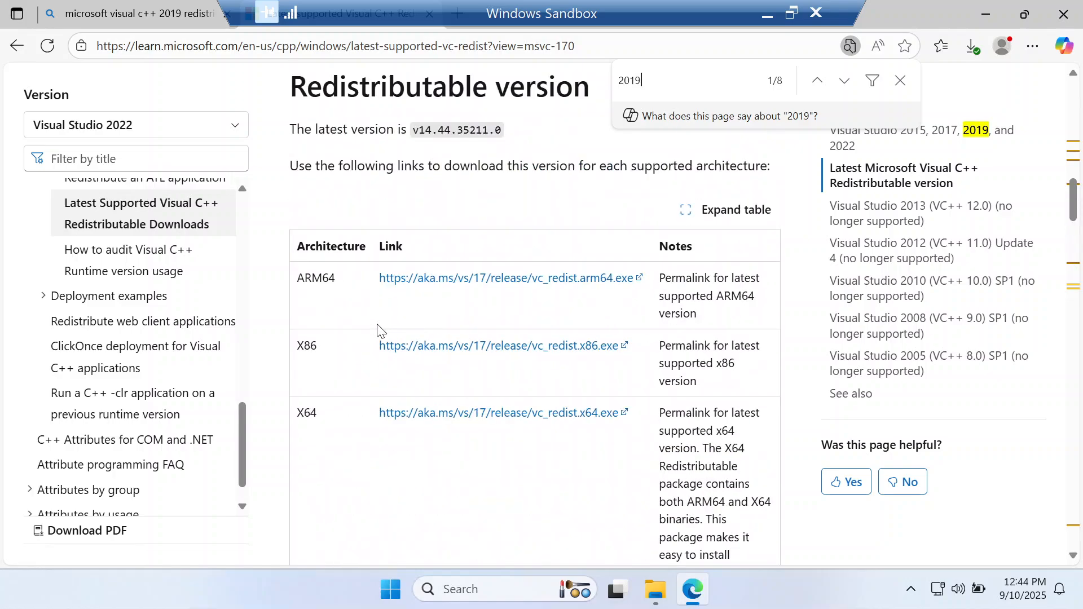
pyautogui.scroll(8, 377, 329)
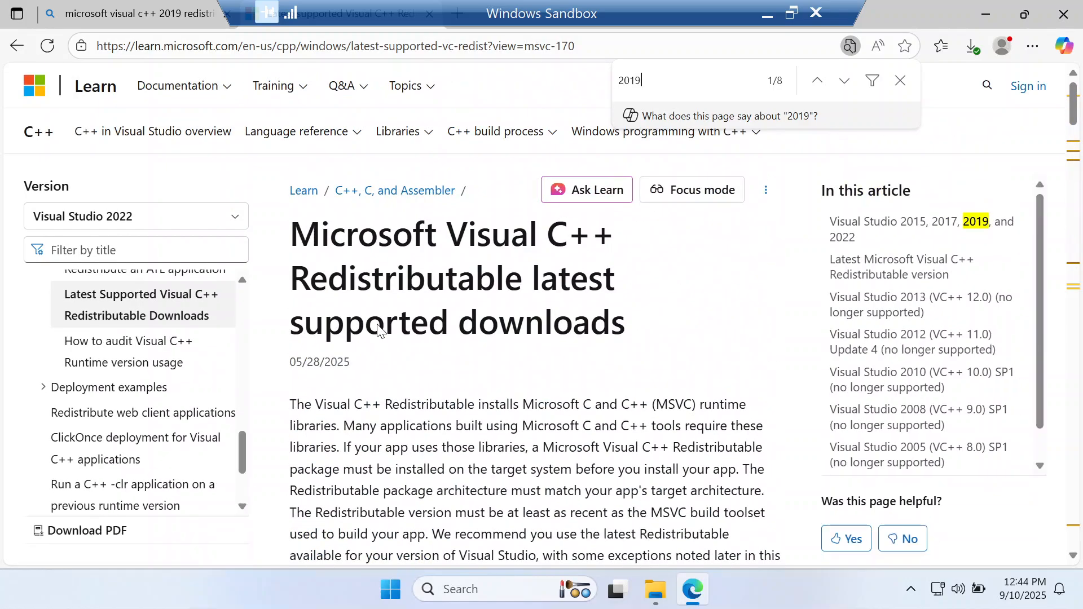
pyautogui.scroll(-5, 378, 326)
pyautogui.scroll(-3, 377, 325)
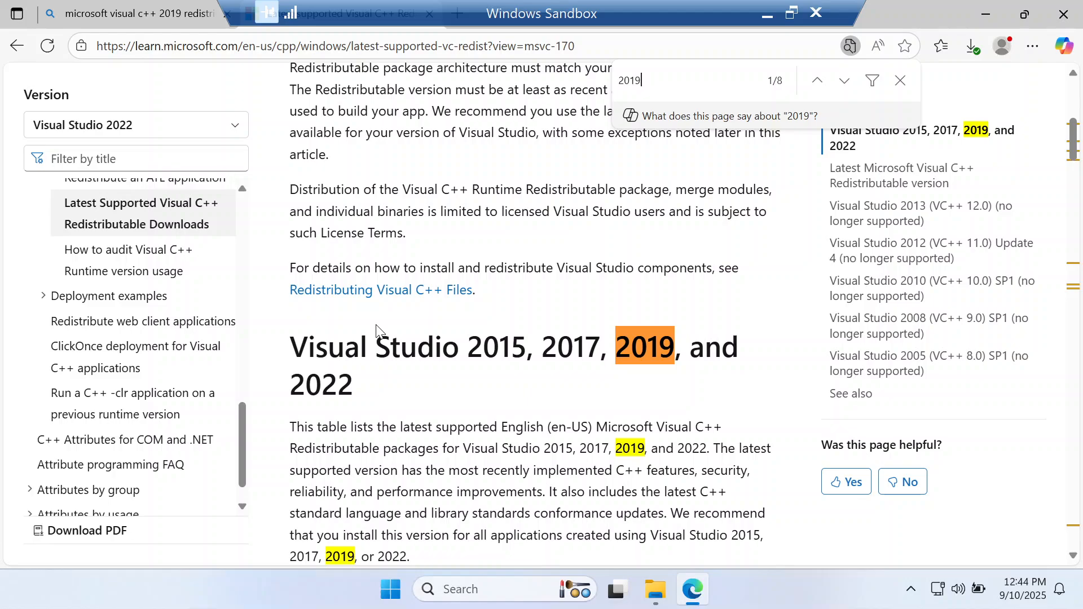
pyautogui.scroll(-4, 377, 325)
pyautogui.scroll(-7, 377, 326)
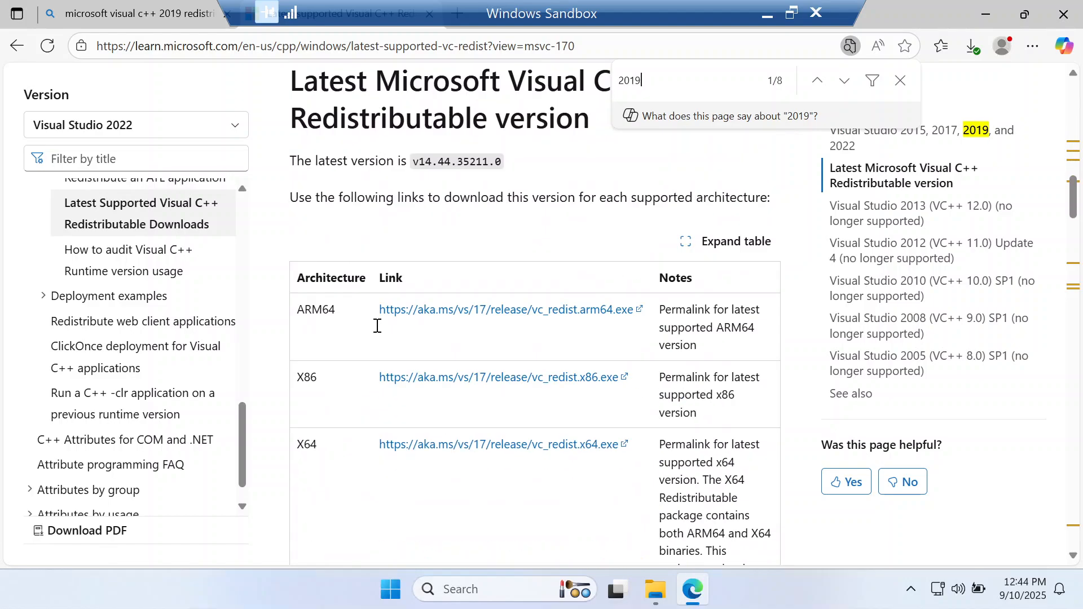
# Download the X64 redistributable vc_redist.x64.exe from the architecture table, close the page search and minimise Edge
pyautogui.click(468, 445)
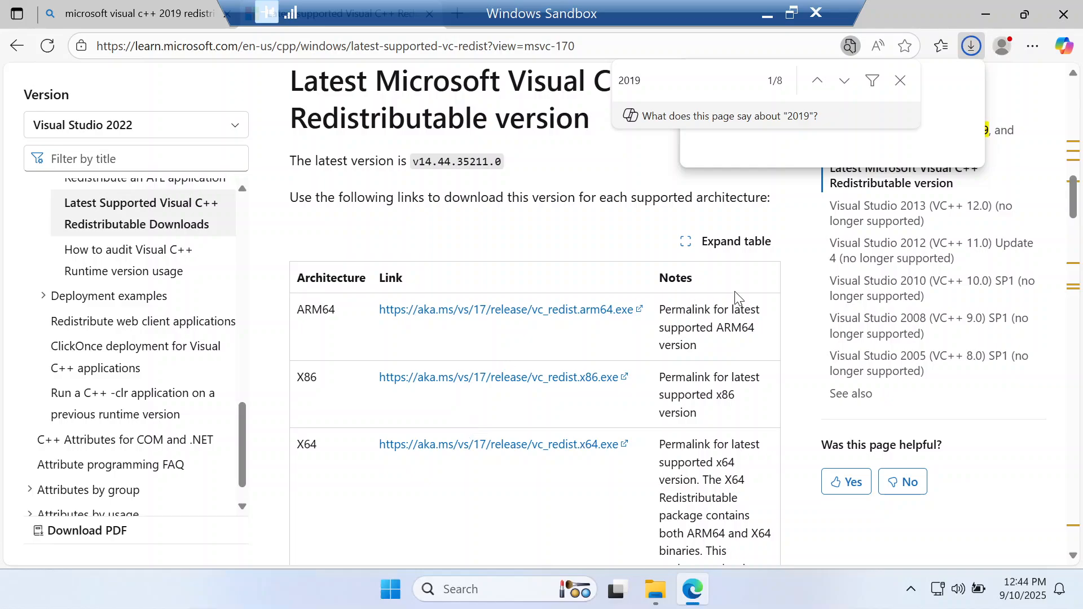
pyautogui.click(901, 80)
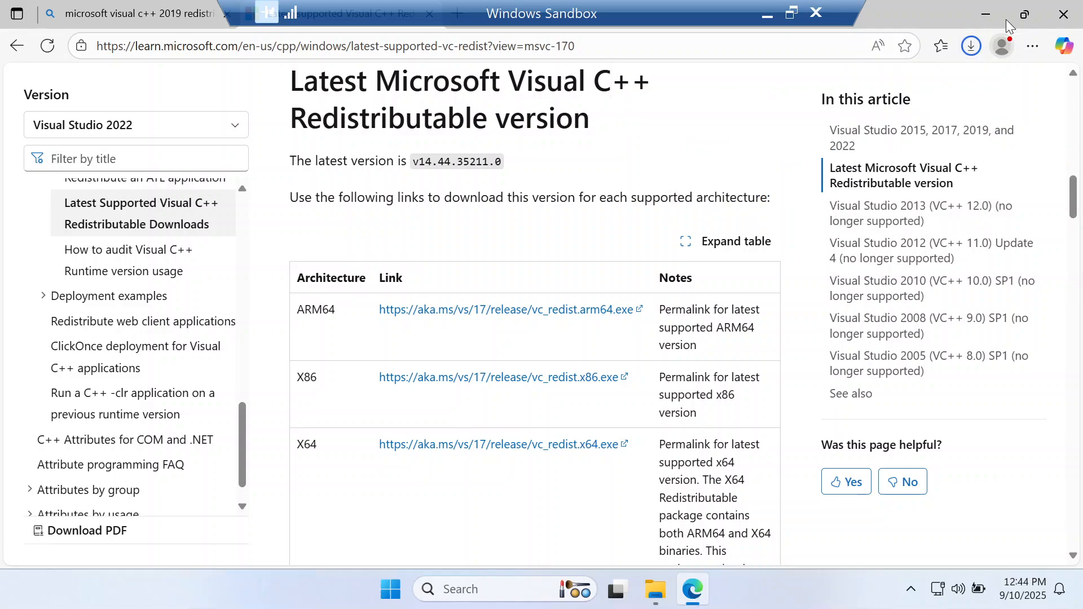
pyautogui.click(986, 12)
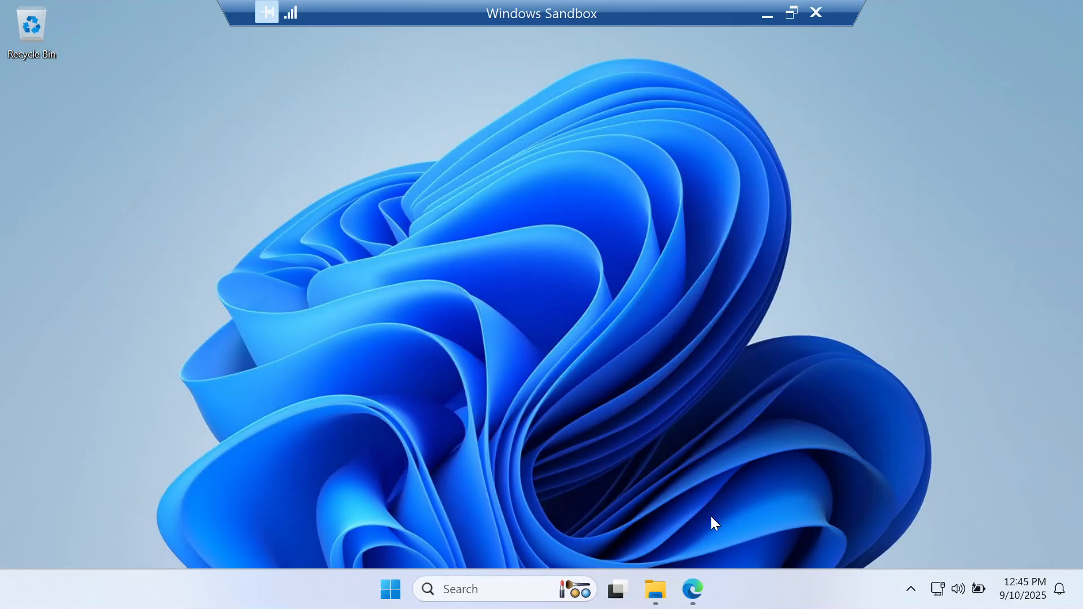
# Switch to File Explorer, run VC_redist.x64 from Downloads, agree to the license terms, install the redistributable and close its setup
pyautogui.click(650, 597)
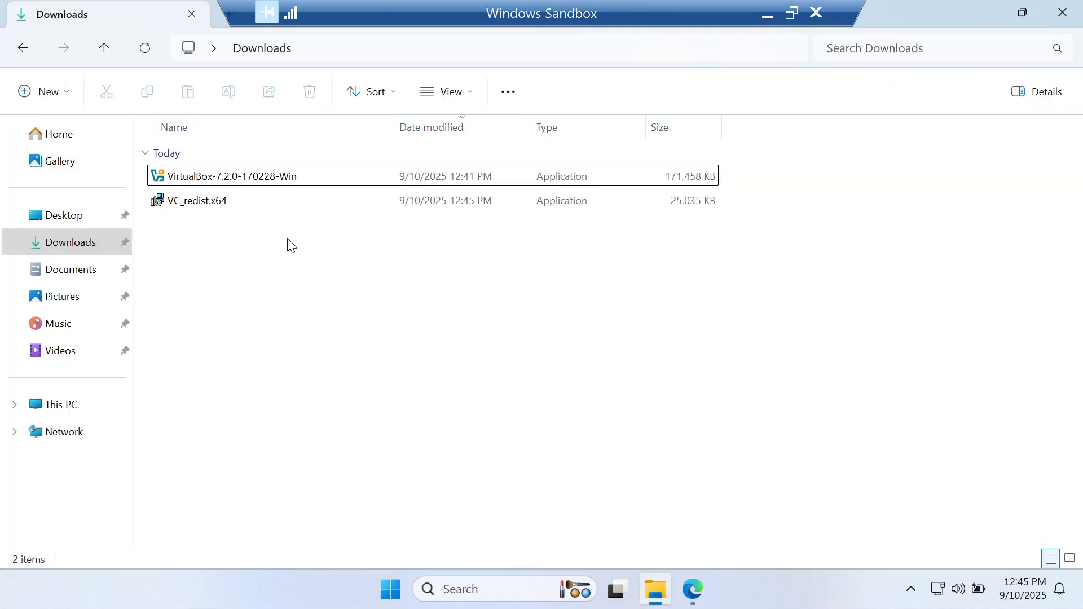
pyautogui.doubleClick(207, 201)
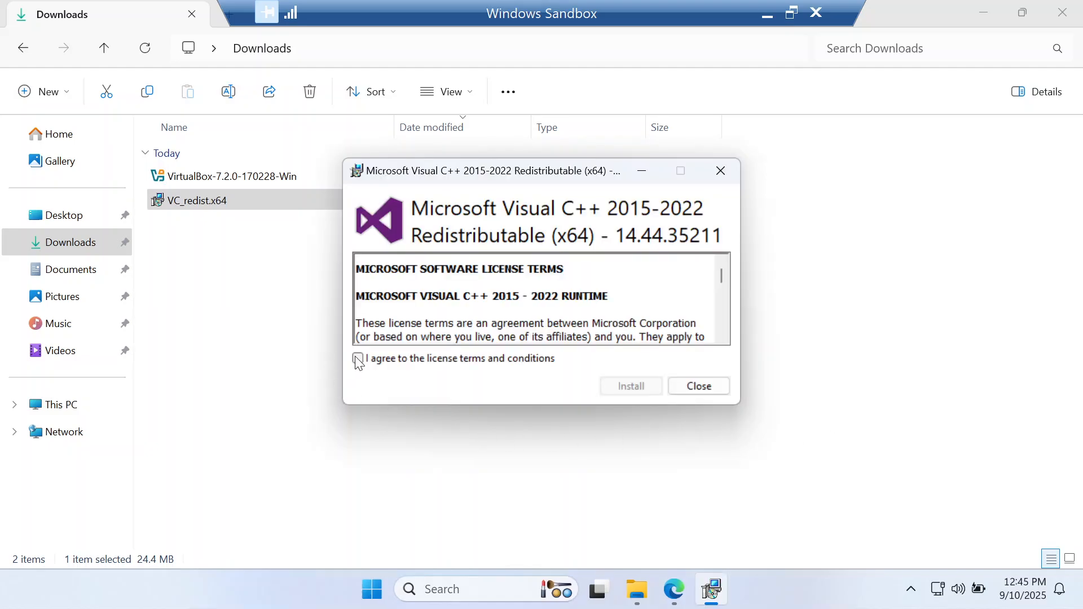
pyautogui.click(358, 359)
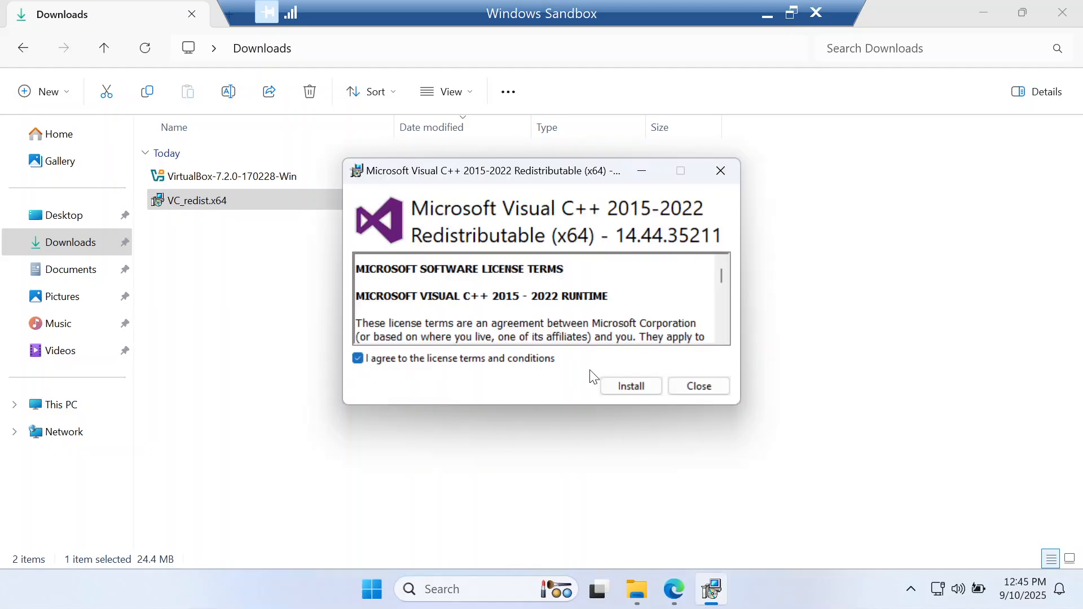
pyautogui.click(628, 387)
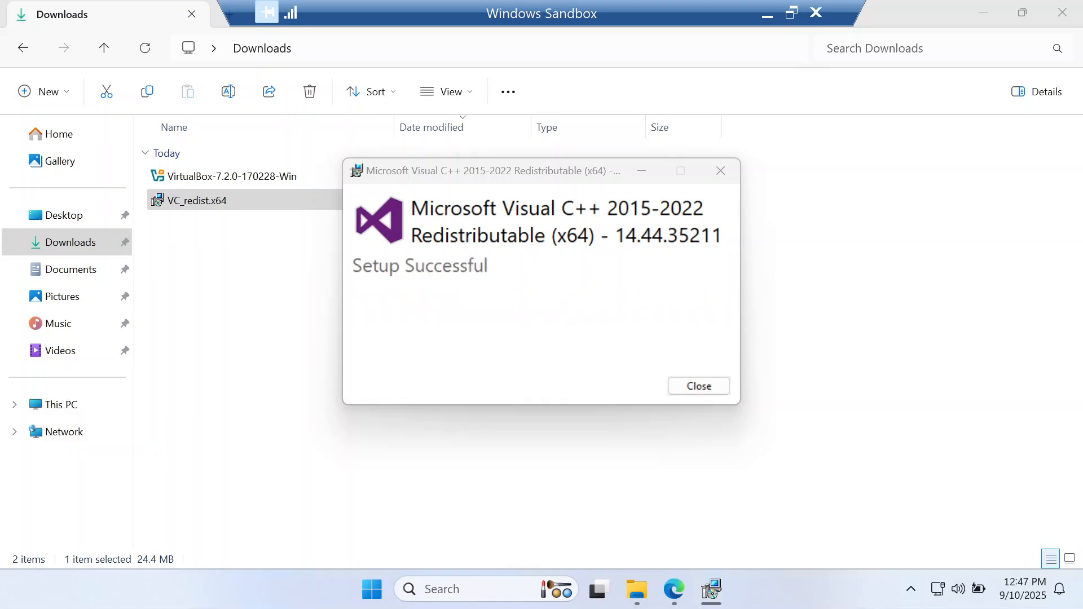
pyautogui.click(687, 388)
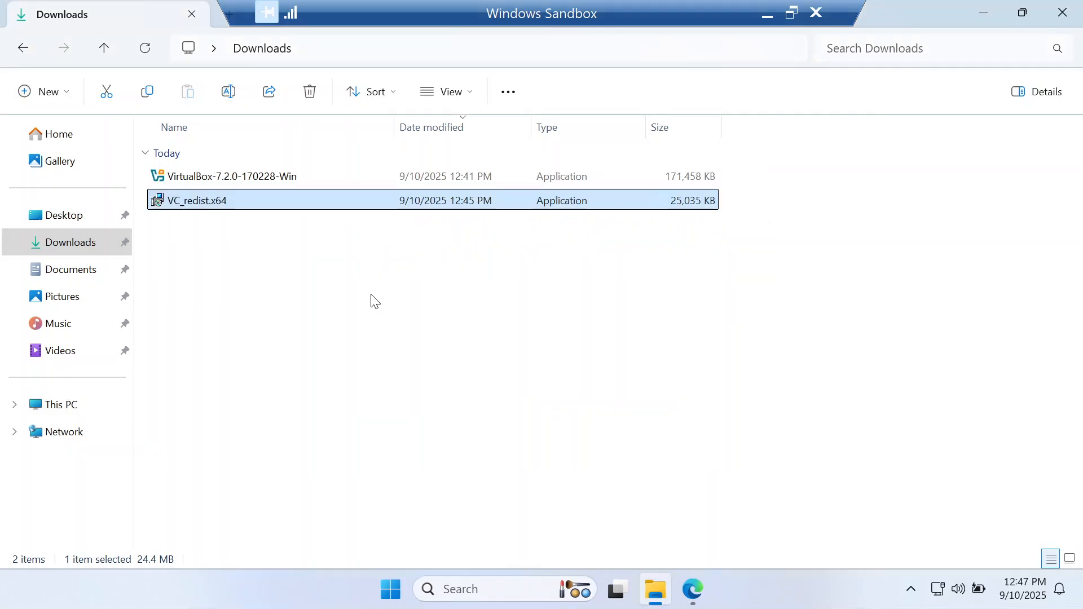
# Run VirtualBox-7.2.0-170228-Win from Downloads, minimise File Explorer and accept the license agreement in the VirtualBox installer
pyautogui.click(294, 179)
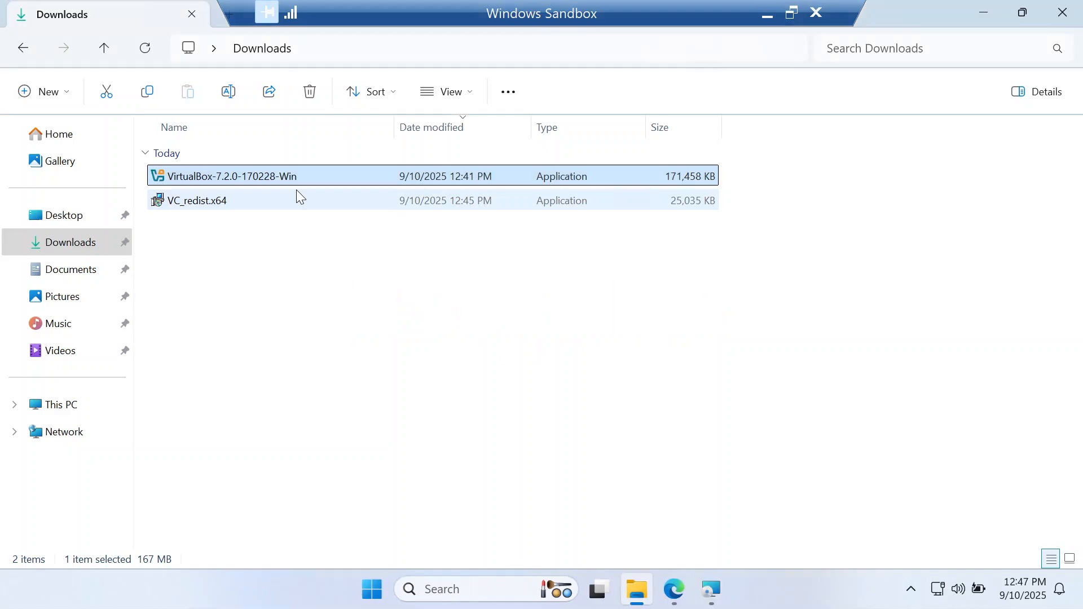
pyautogui.click(983, 15)
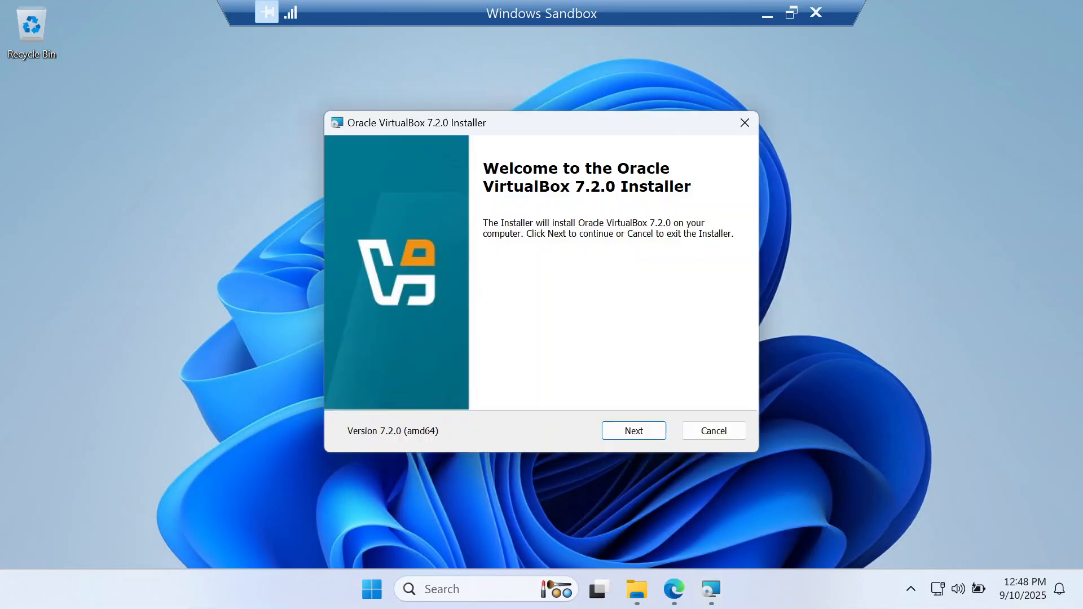
pyautogui.click(627, 433)
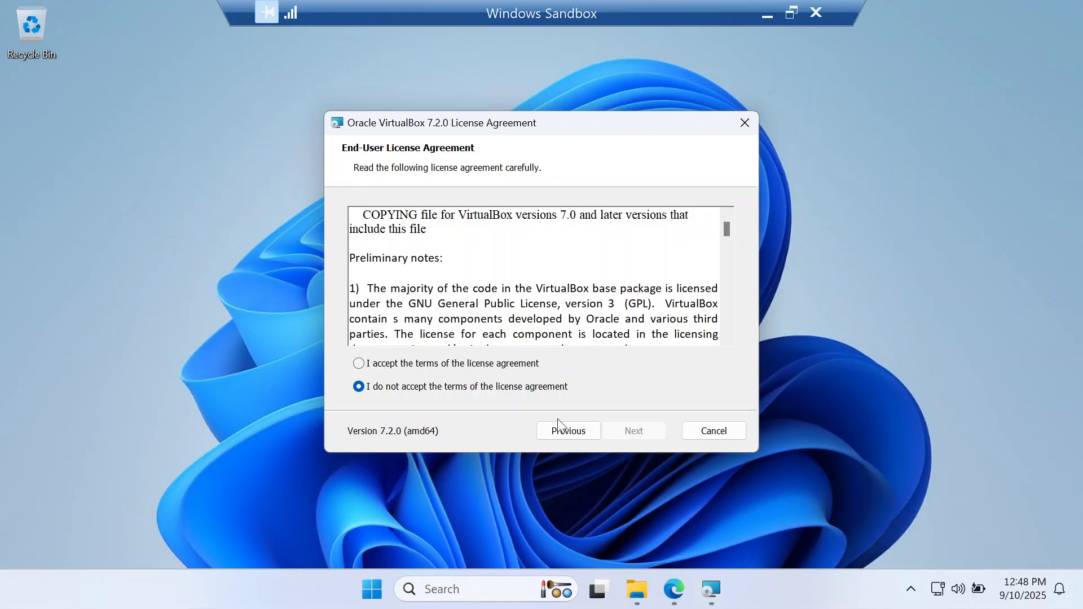
pyautogui.click(408, 367)
pyautogui.click(650, 428)
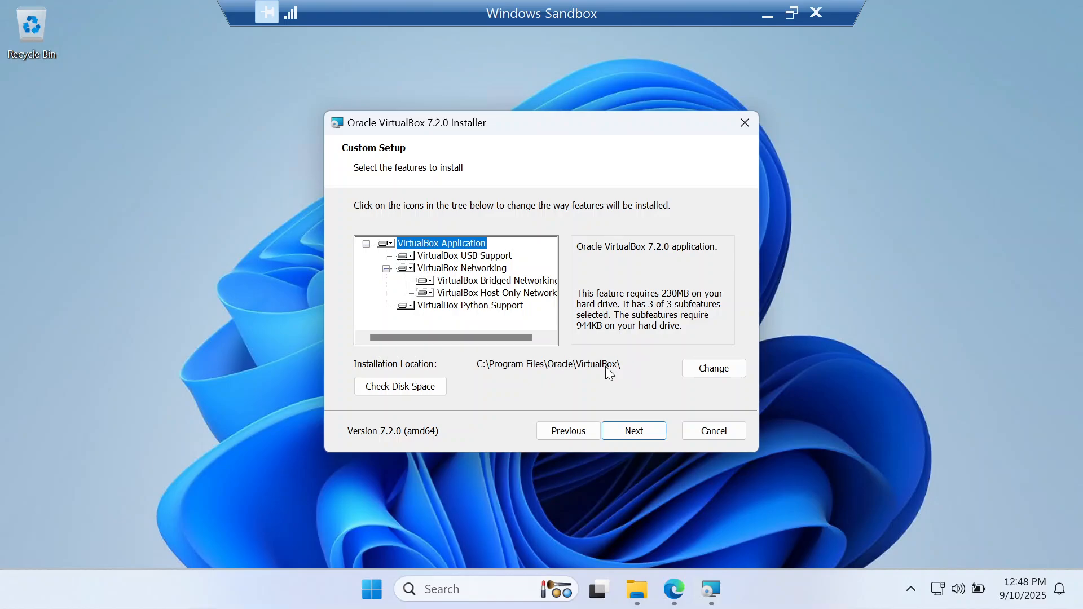
# Keep the default VirtualBox features and installation location, and agree to continue past the network disconnection and missing dependencies notices
pyautogui.click(642, 432)
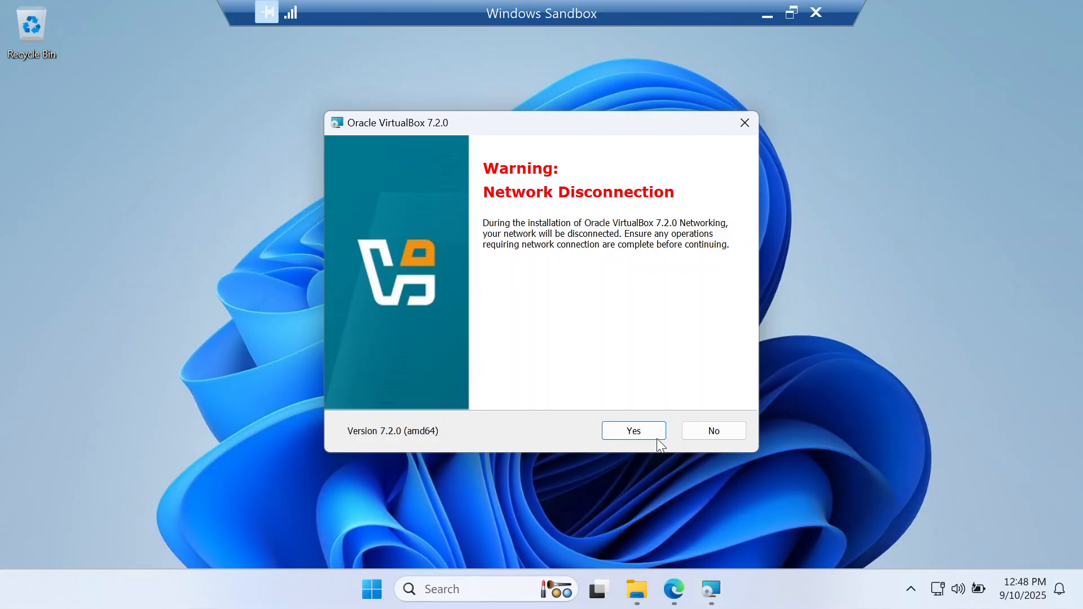
pyautogui.click(638, 431)
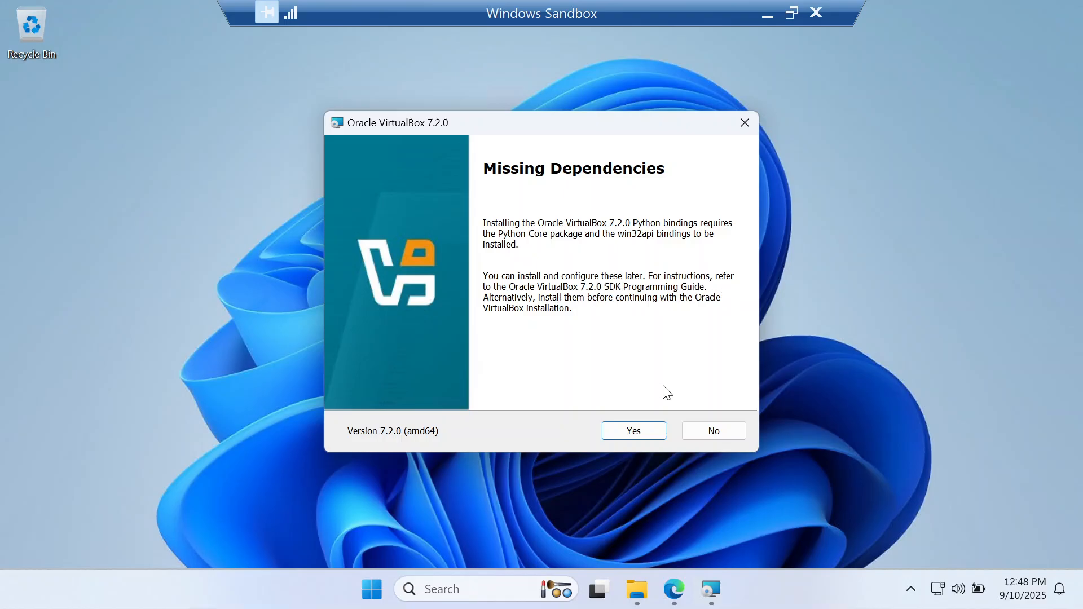
pyautogui.click(644, 434)
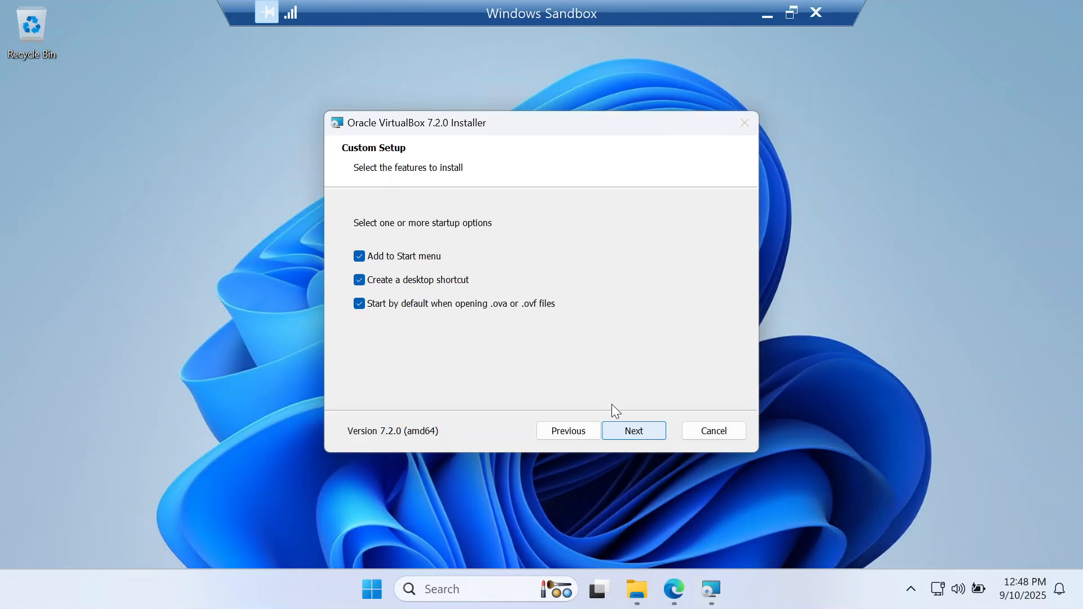
# Keep all three startup options selected, install VirtualBox and finish the installer with Start Oracle VirtualBox 7.2.0 enabled
pyautogui.click(633, 433)
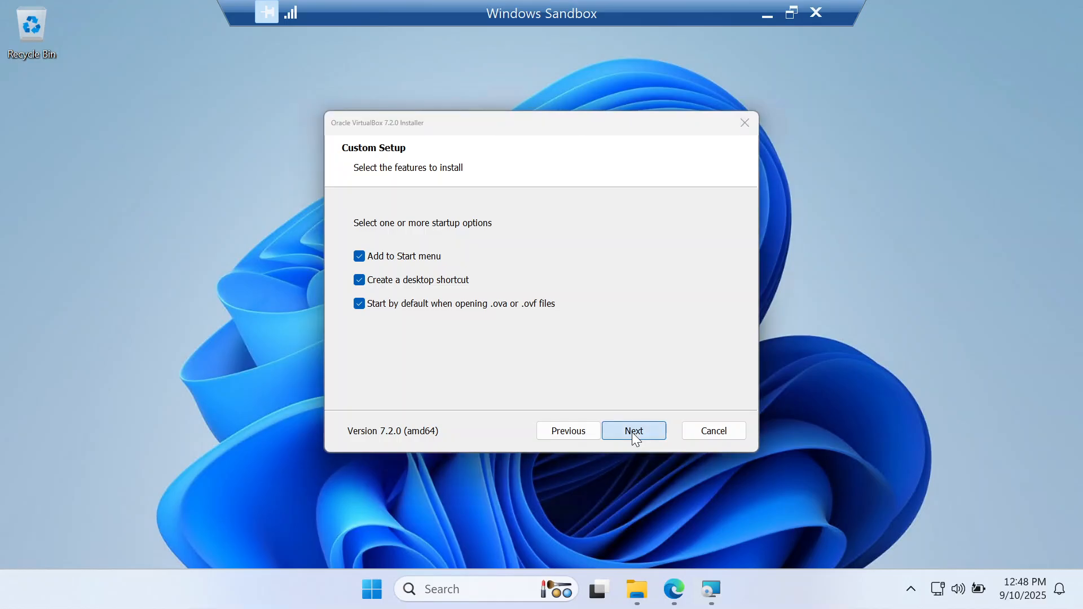
pyautogui.click(633, 433)
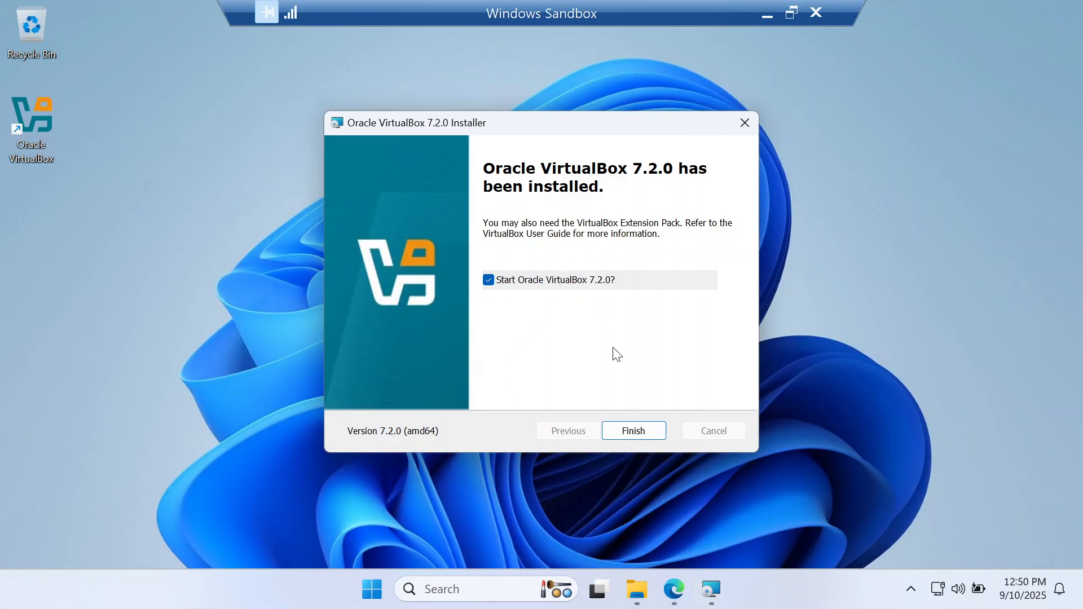
pyautogui.click(630, 435)
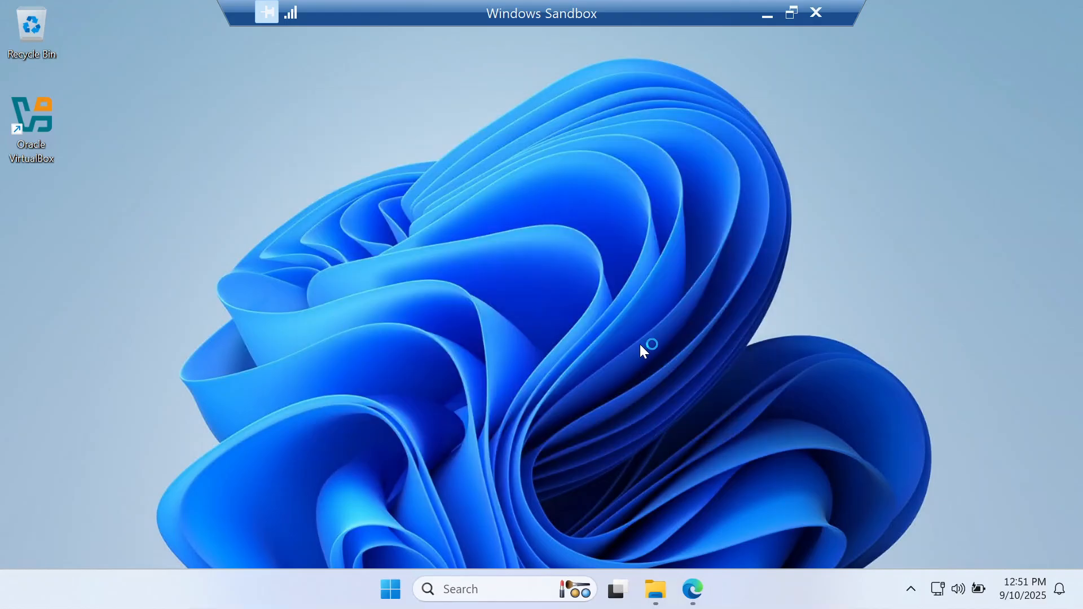